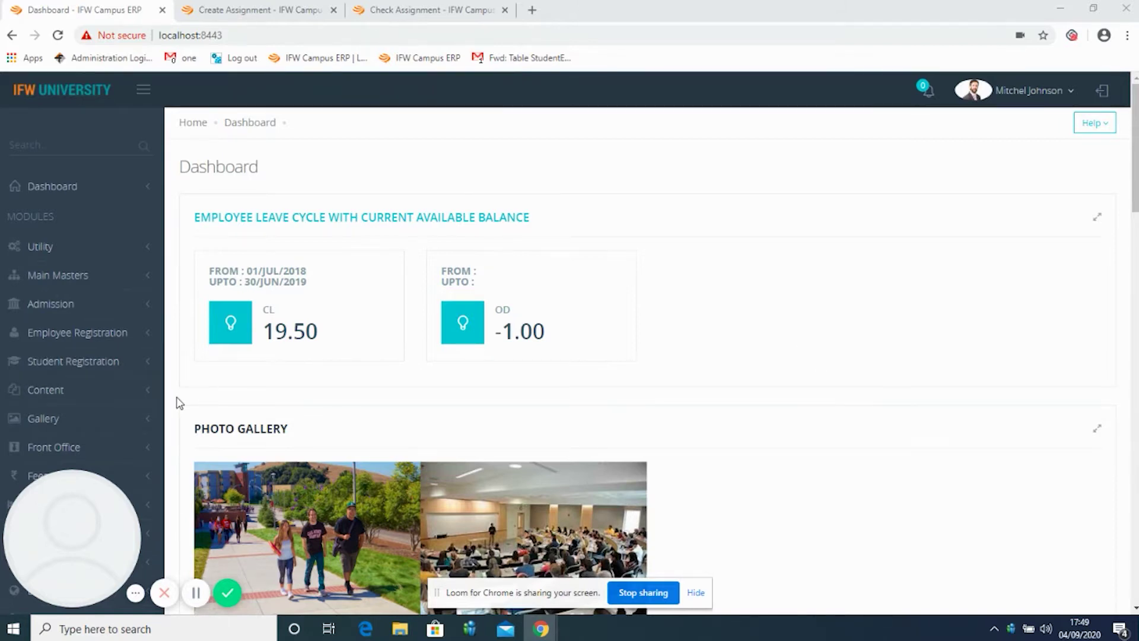
Open the dashboard of the Assignment module.
scroll(176, 400, down, 1)
scroll(178, 402, down, 2)
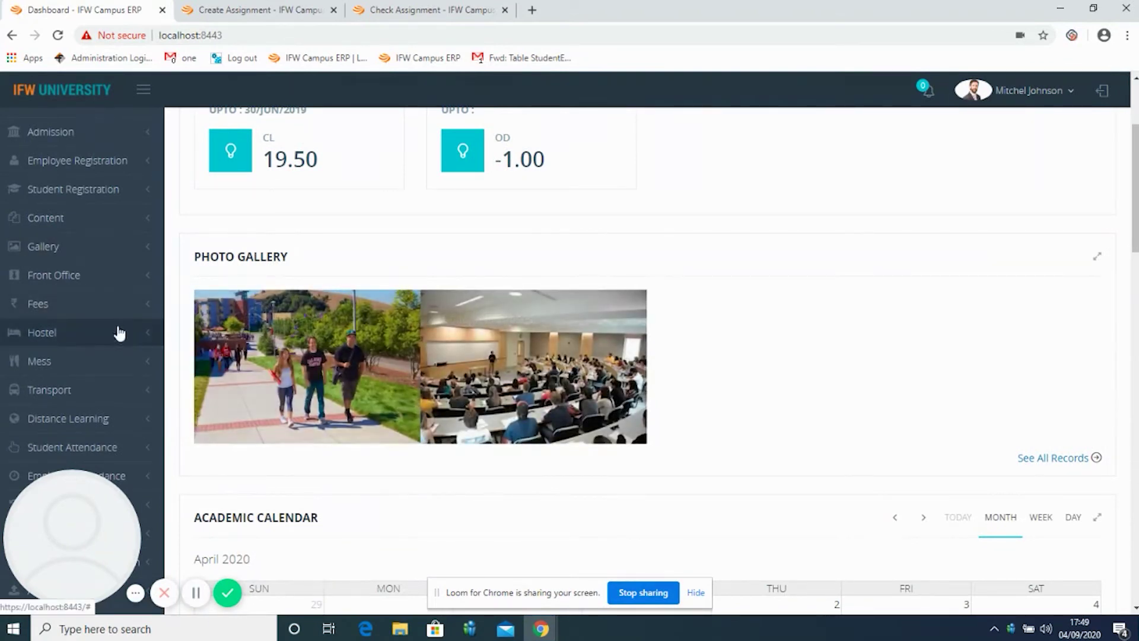
scroll(178, 379, down, 4)
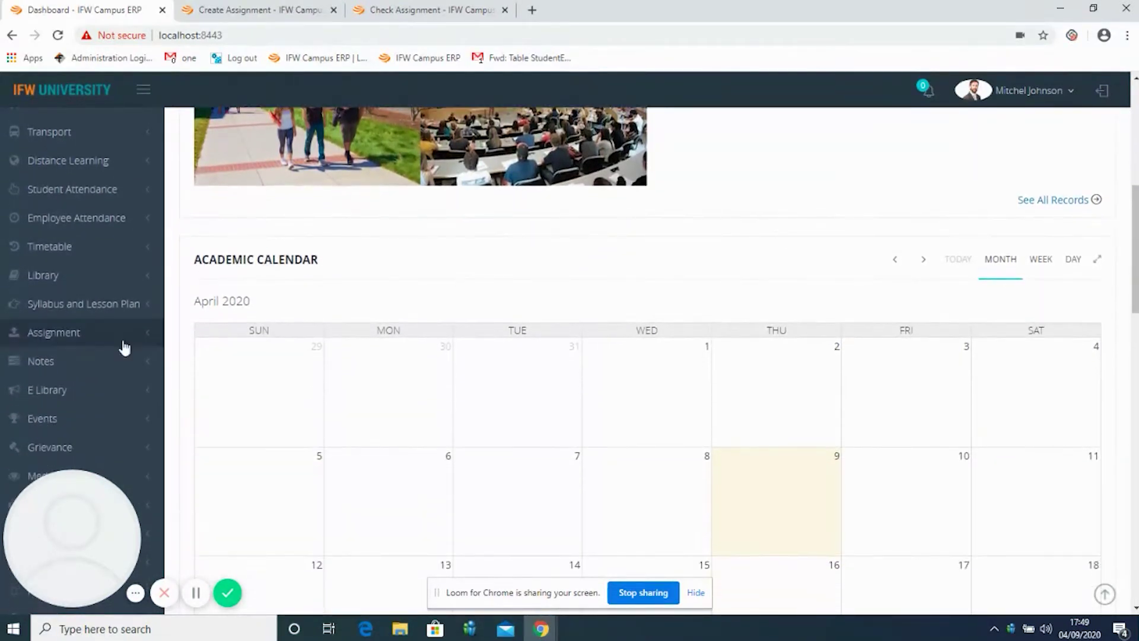
click(83, 338)
scroll(83, 340, down, 1)
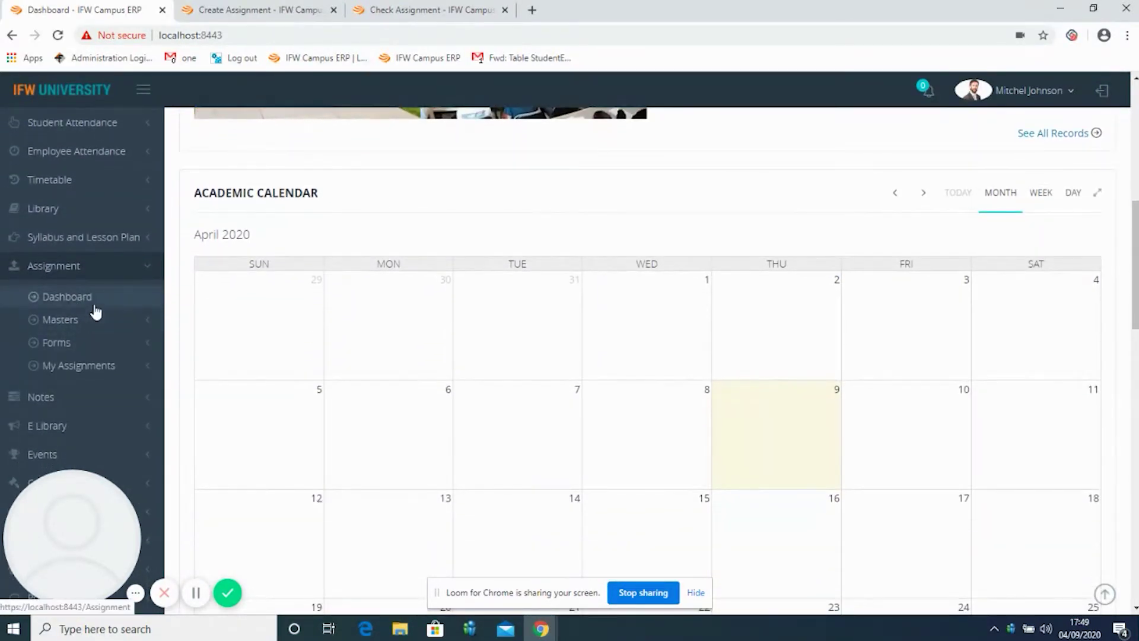
click(94, 305)
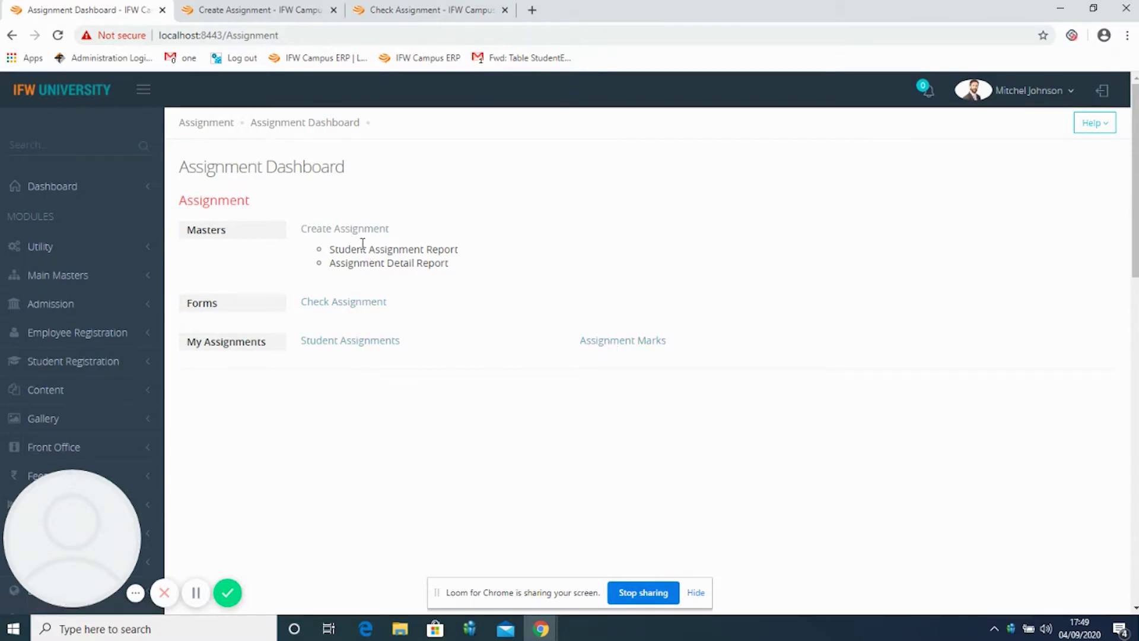
Go to the already open Create Assignment page, look over the assignment listing and bring up a blank new-assignment form.
click(237, 10)
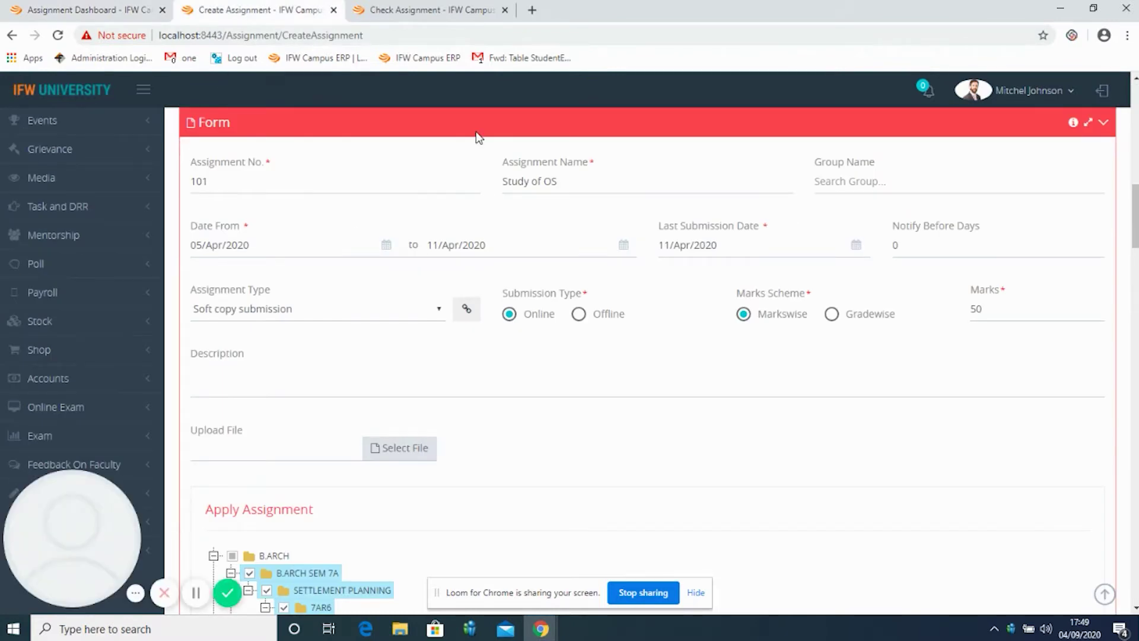
scroll(479, 137, up, 10)
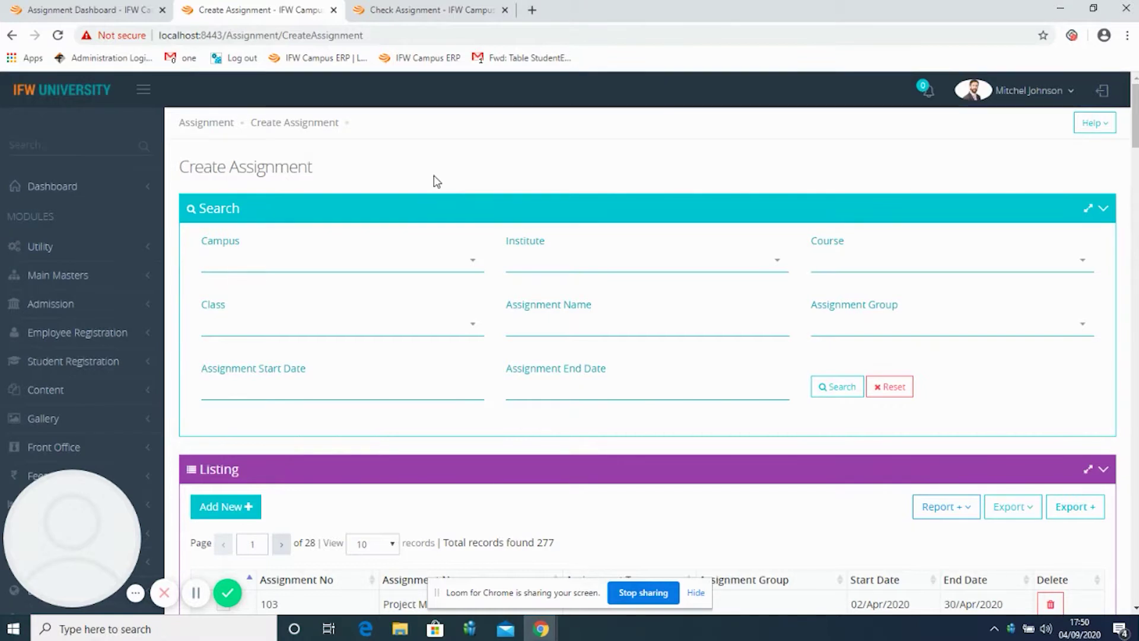
scroll(434, 177, down, 3)
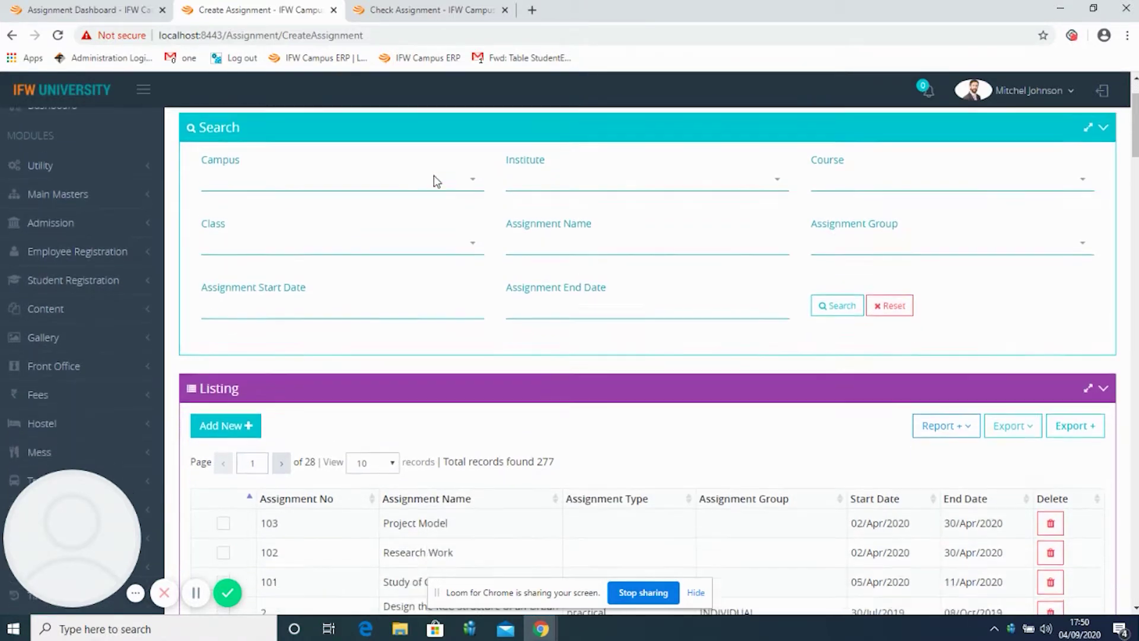
scroll(435, 182, down, 6)
scroll(434, 182, up, 2)
scroll(434, 178, up, 1)
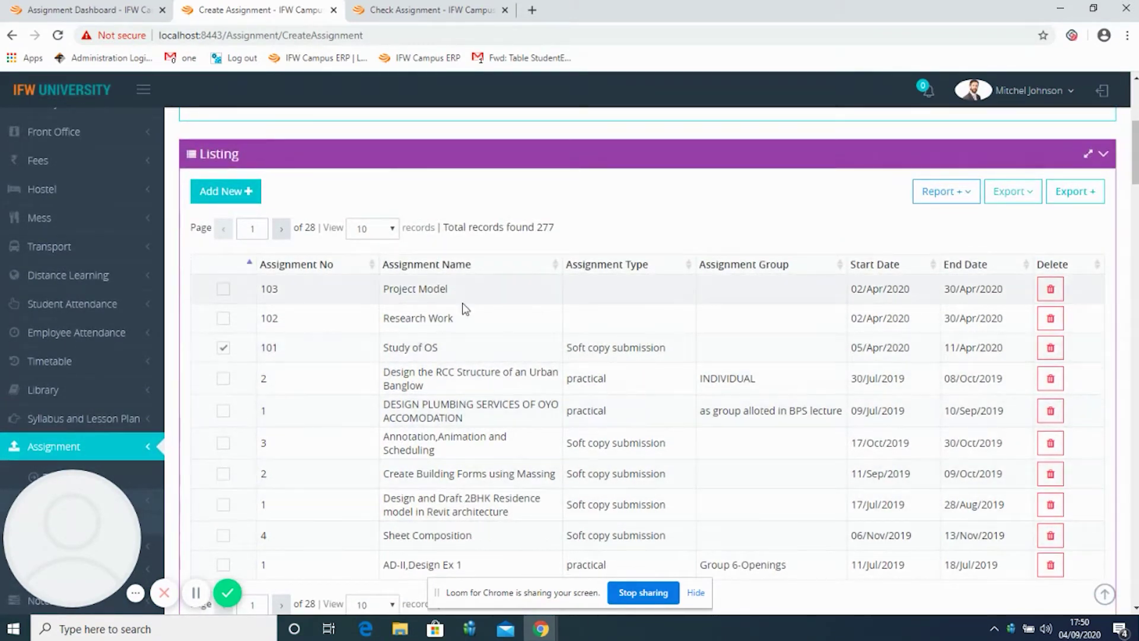
click(240, 199)
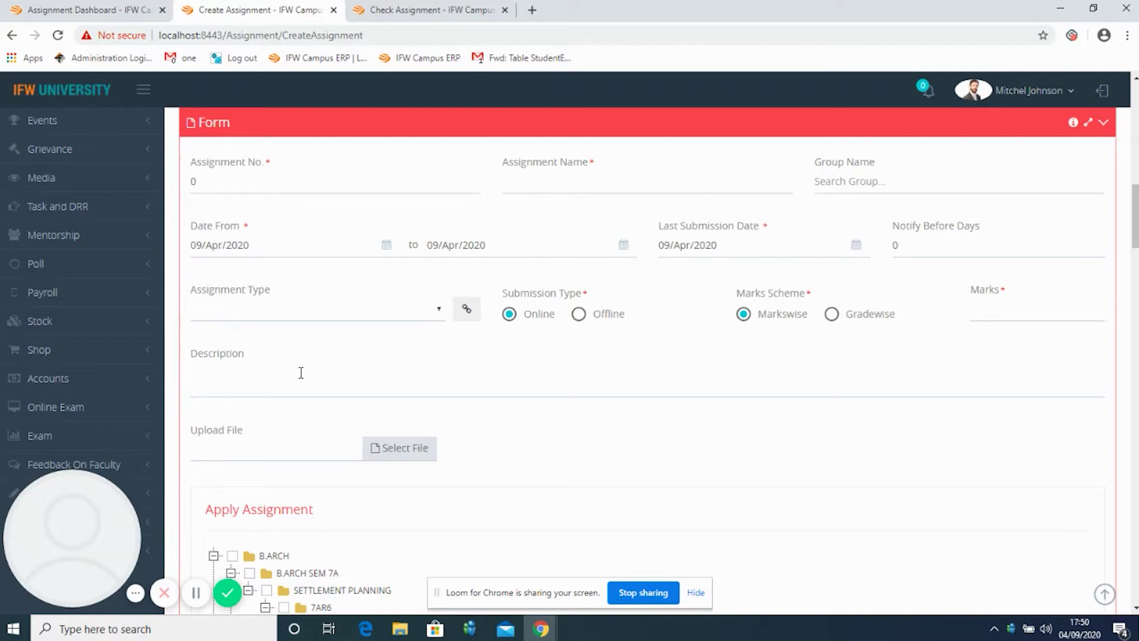
Open the Study of OS assignment and review its form details and the students it is applied to.
scroll(301, 373, up, 10)
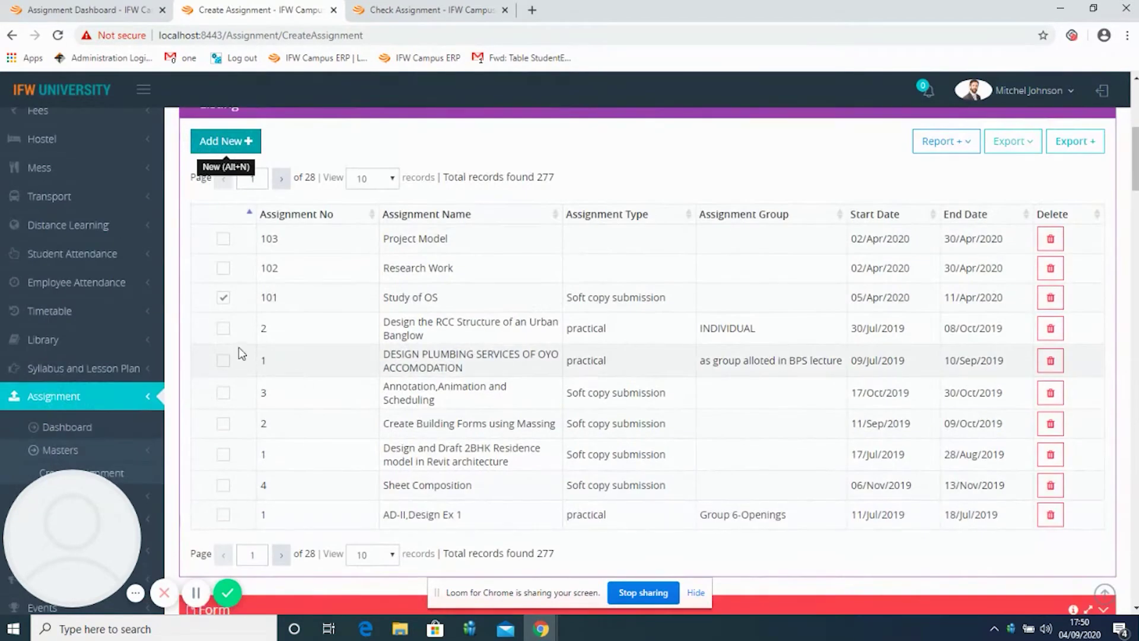
click(224, 298)
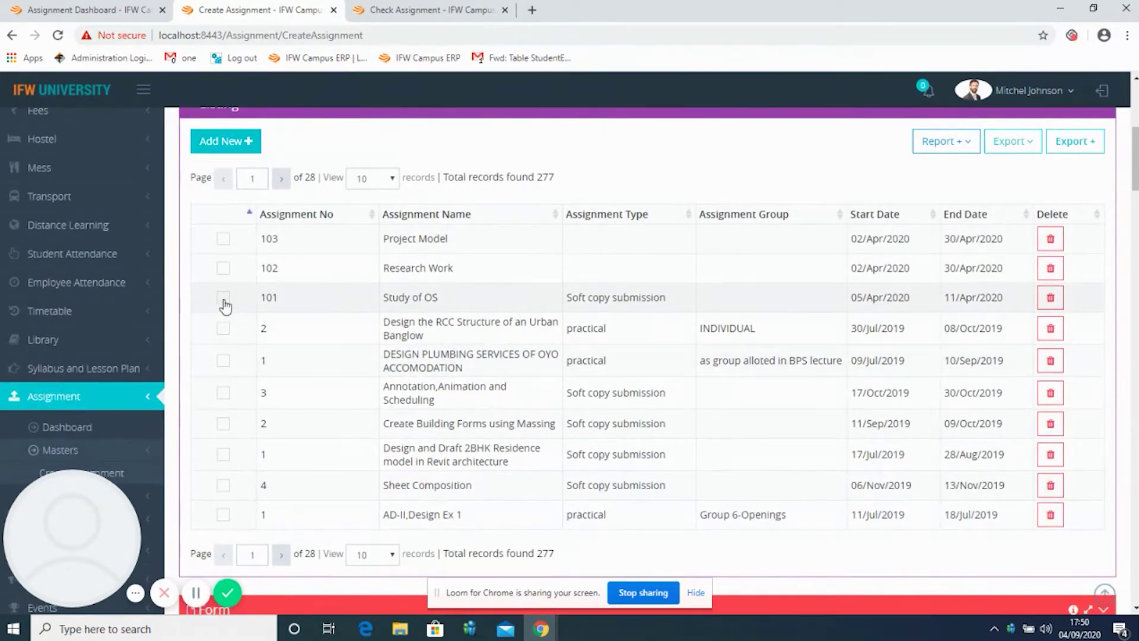
click(224, 298)
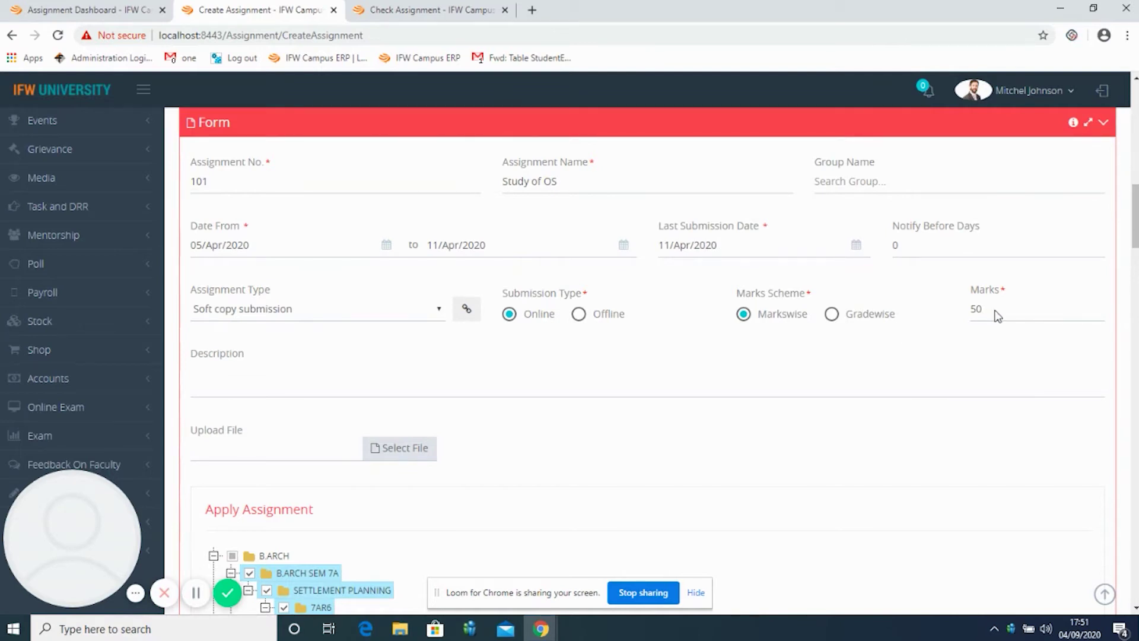
scroll(715, 443, down, 5)
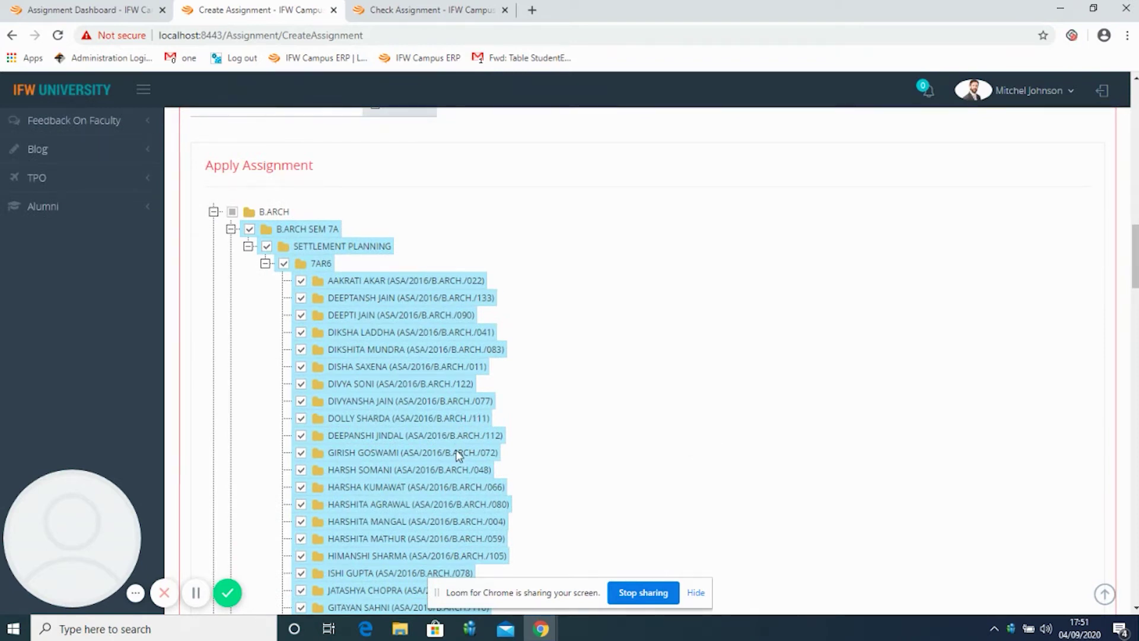
scroll(459, 455, up, 6)
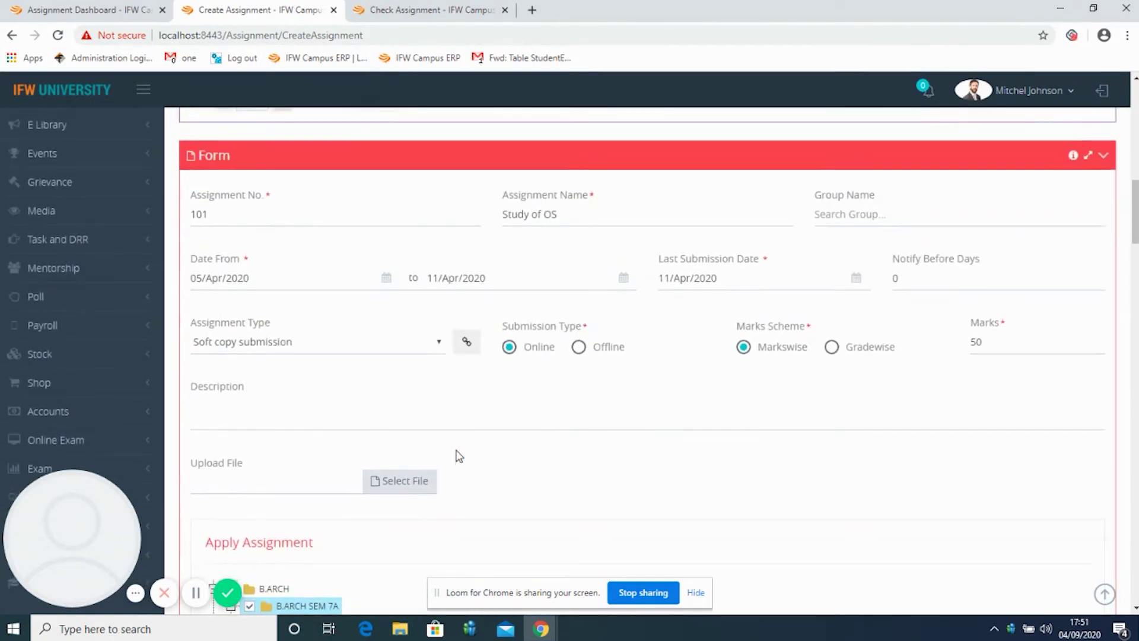
scroll(459, 455, up, 3)
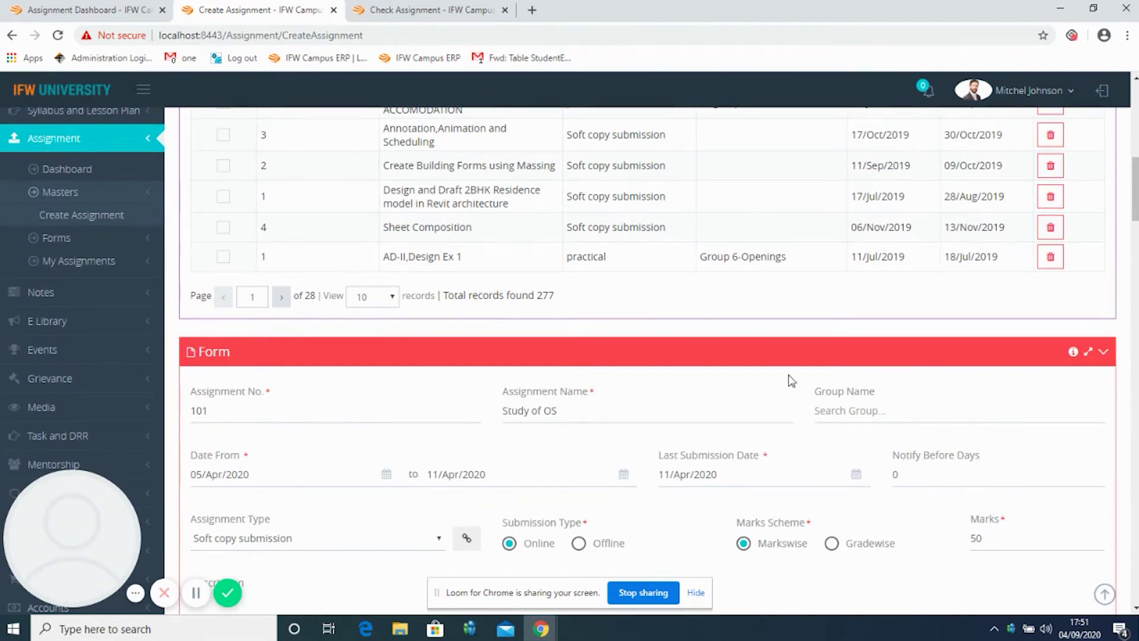
Open the AD-II,Design Ex 1 assignment and examine its group name, description and submission type.
click(223, 256)
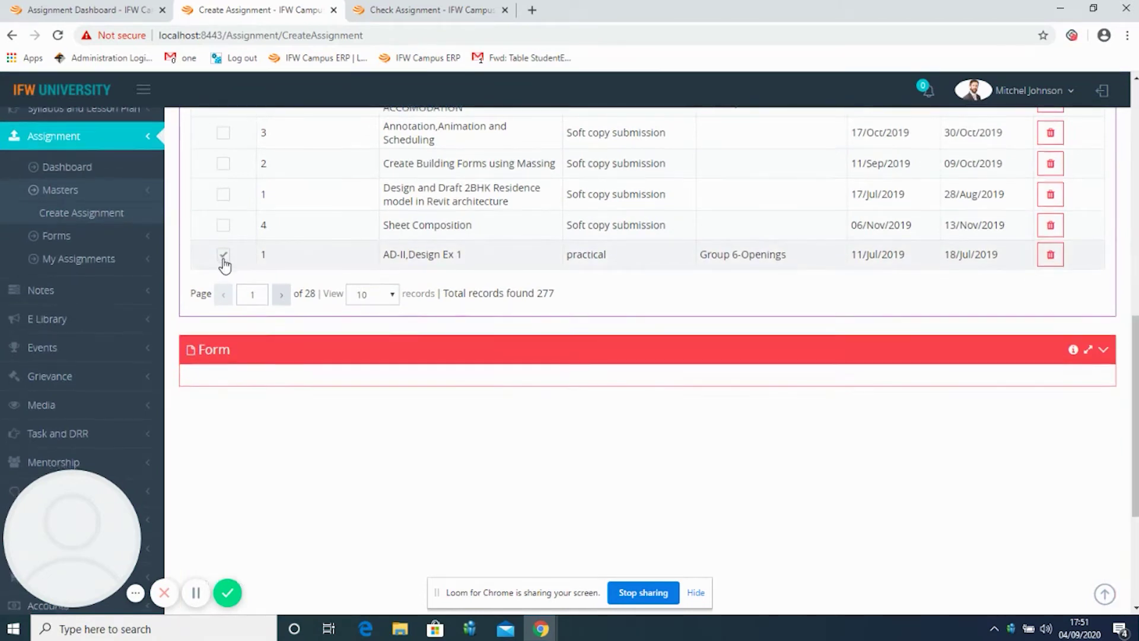
click(923, 179)
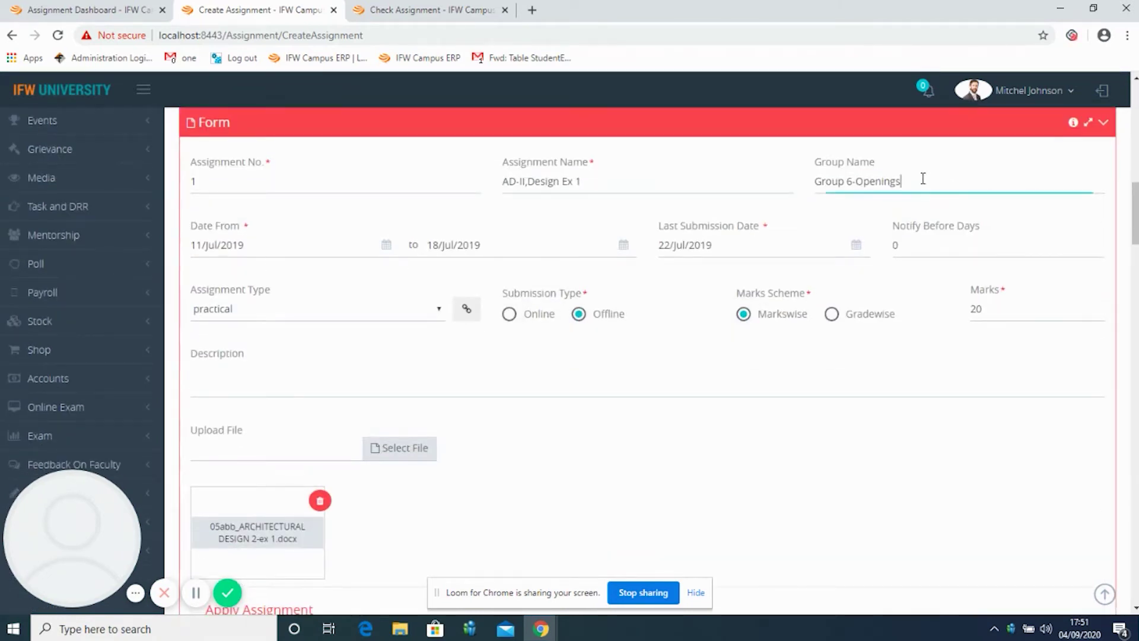
double_click(923, 178)
click(924, 178)
click(857, 391)
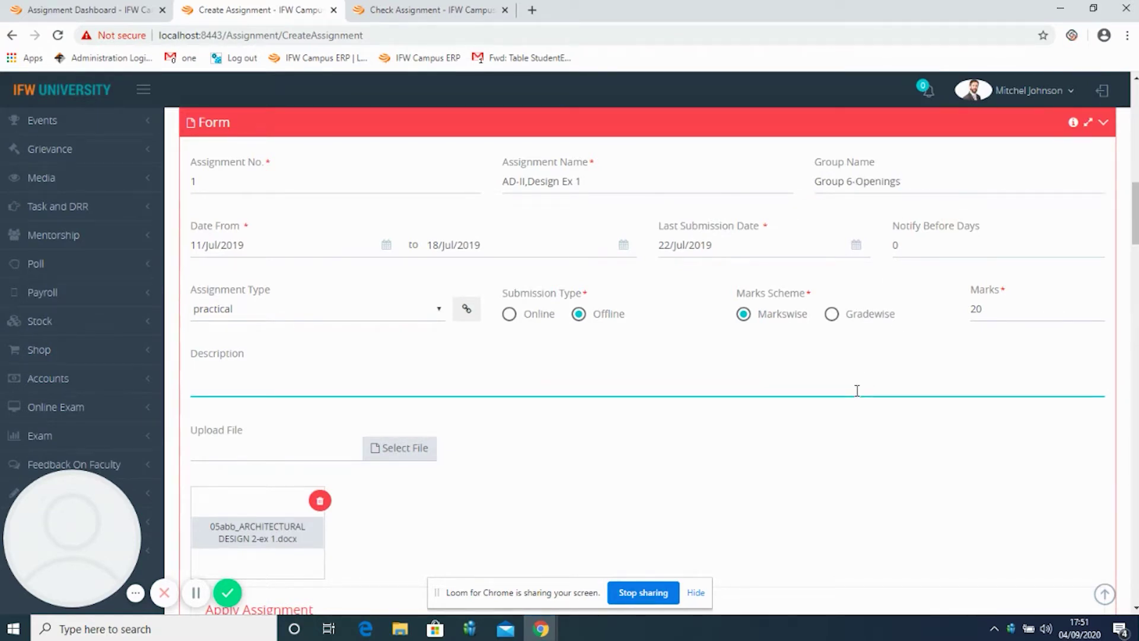
click(581, 316)
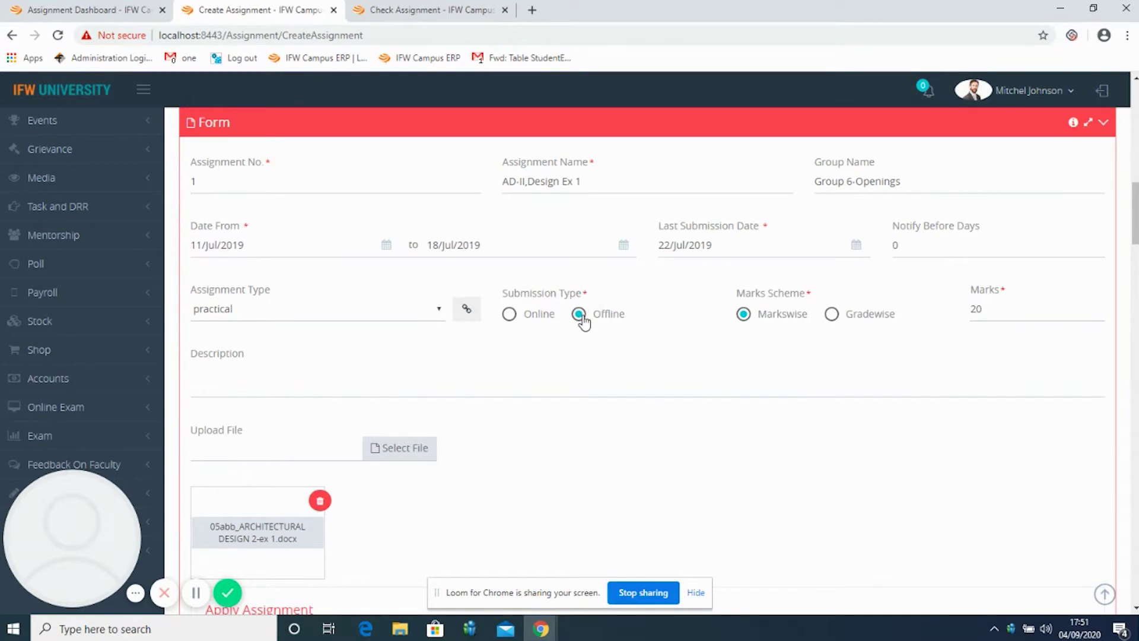
Open the Research Work assignment and review its grade scheme, uploaded files and assigned students.
scroll(585, 320, up, 7)
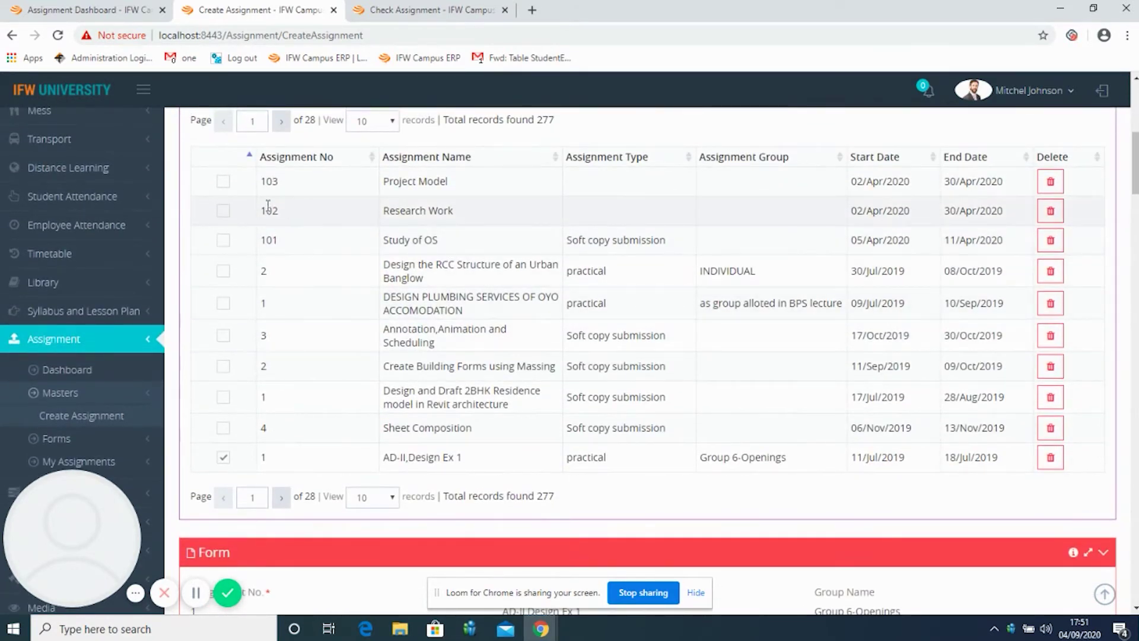
click(224, 219)
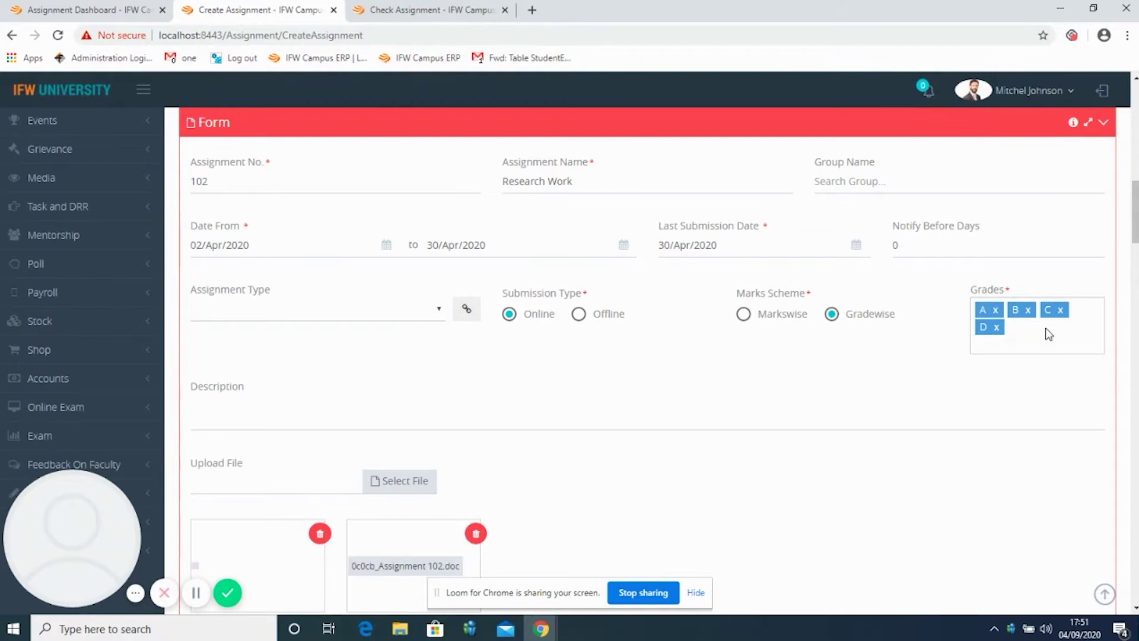
scroll(1049, 334, down, 5)
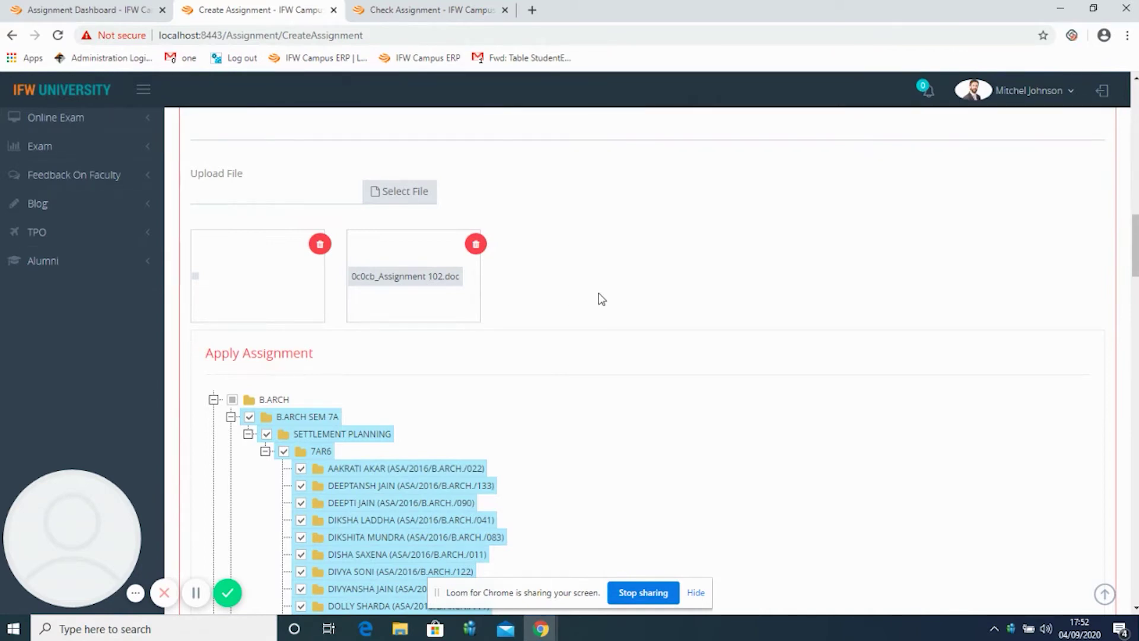
scroll(600, 298, up, 10)
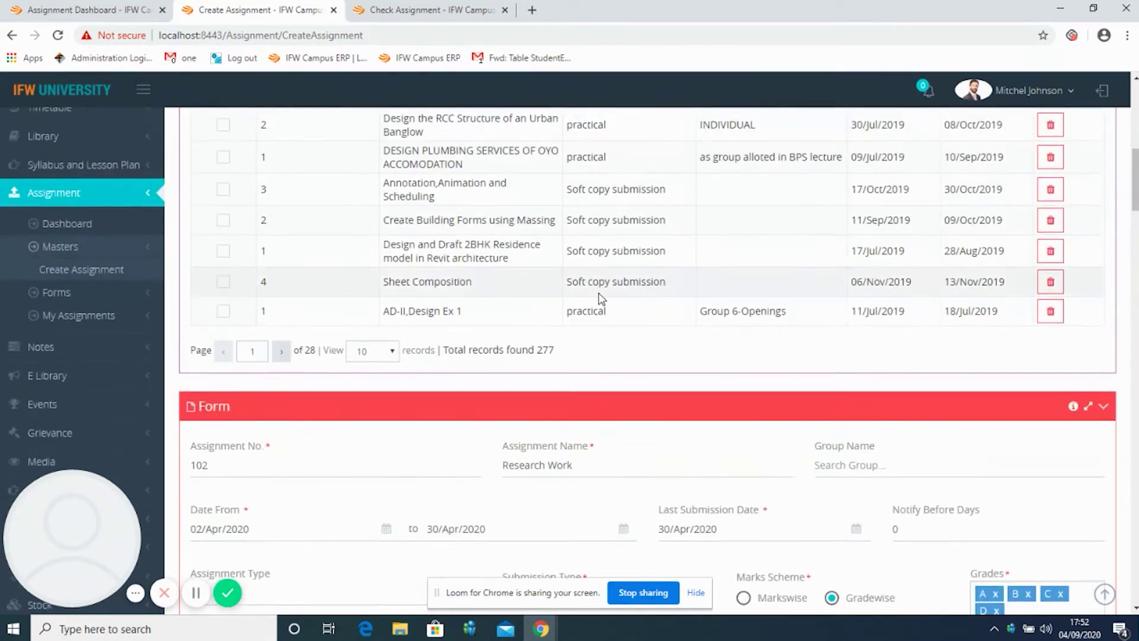
scroll(600, 298, up, 4)
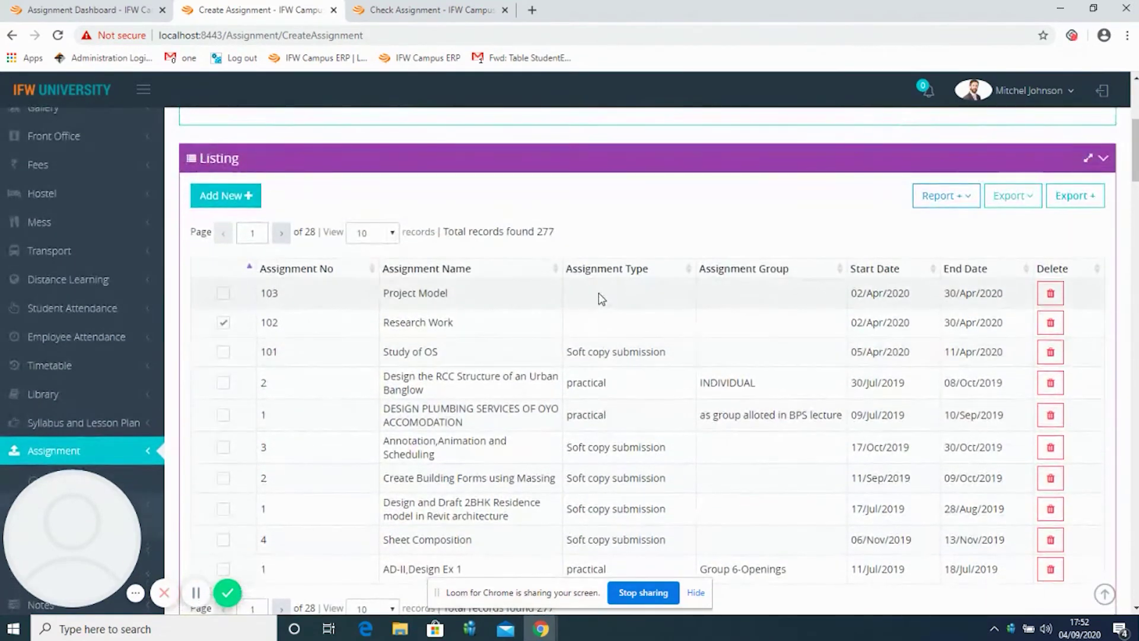
Switch to the student's Incognito Chrome window and open the Student Assignments page of the Assignment module.
click(548, 629)
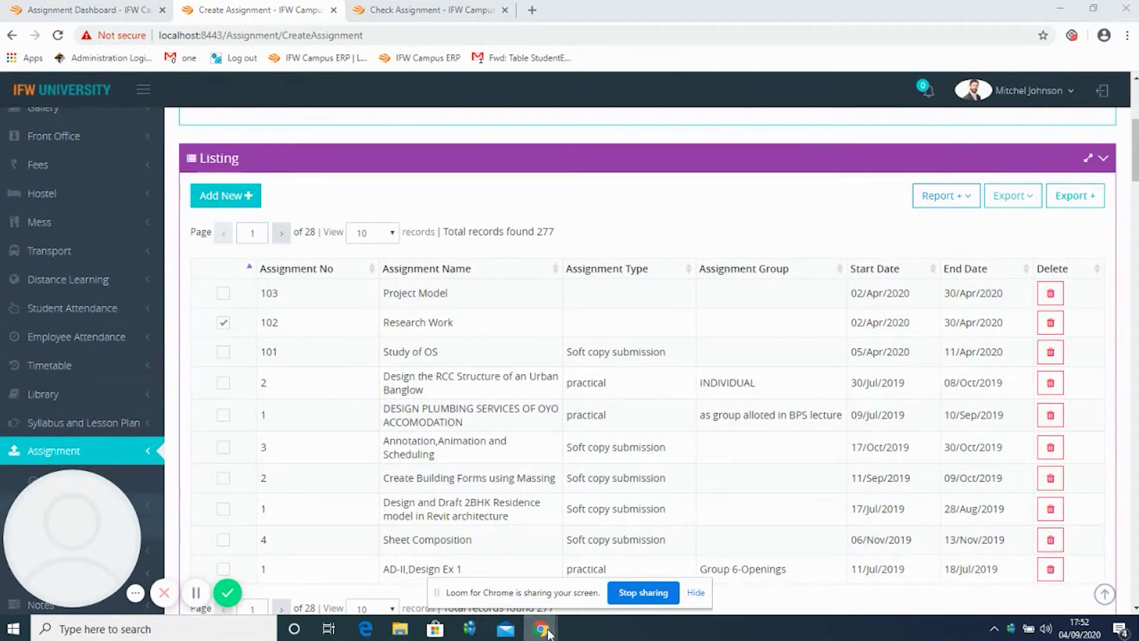
click(545, 563)
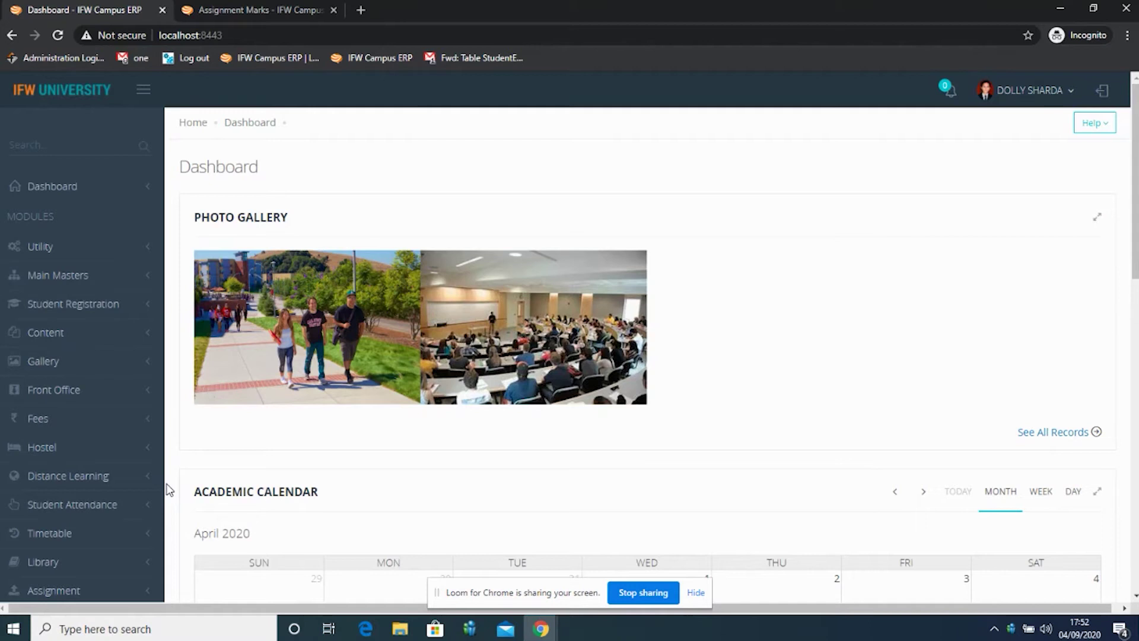
scroll(169, 490, down, 3)
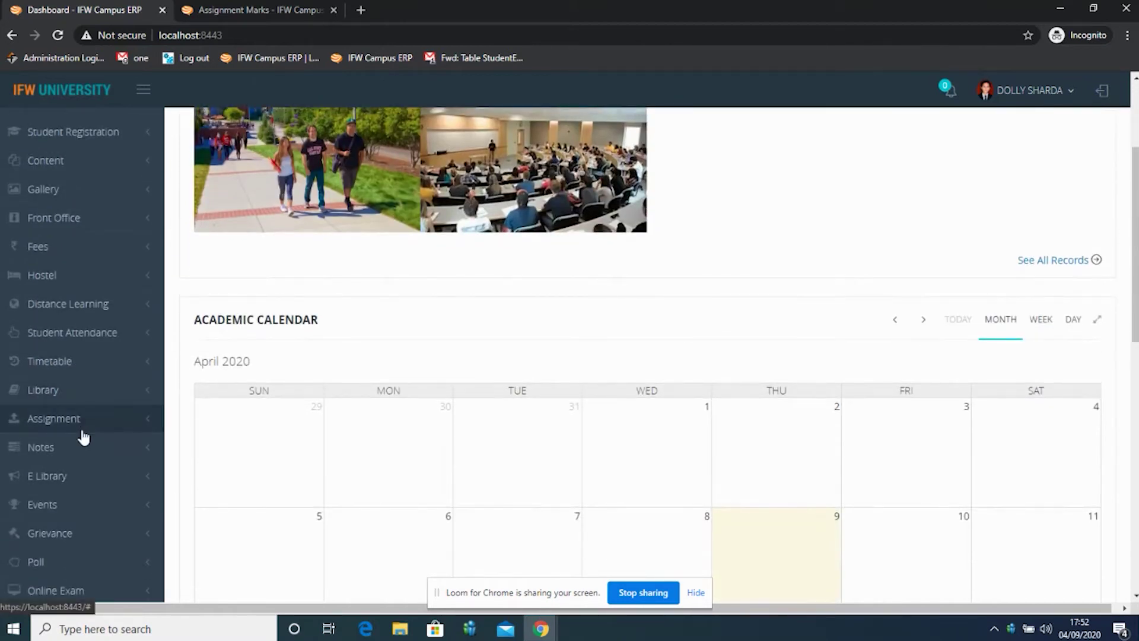
click(83, 433)
scroll(81, 437, down, 3)
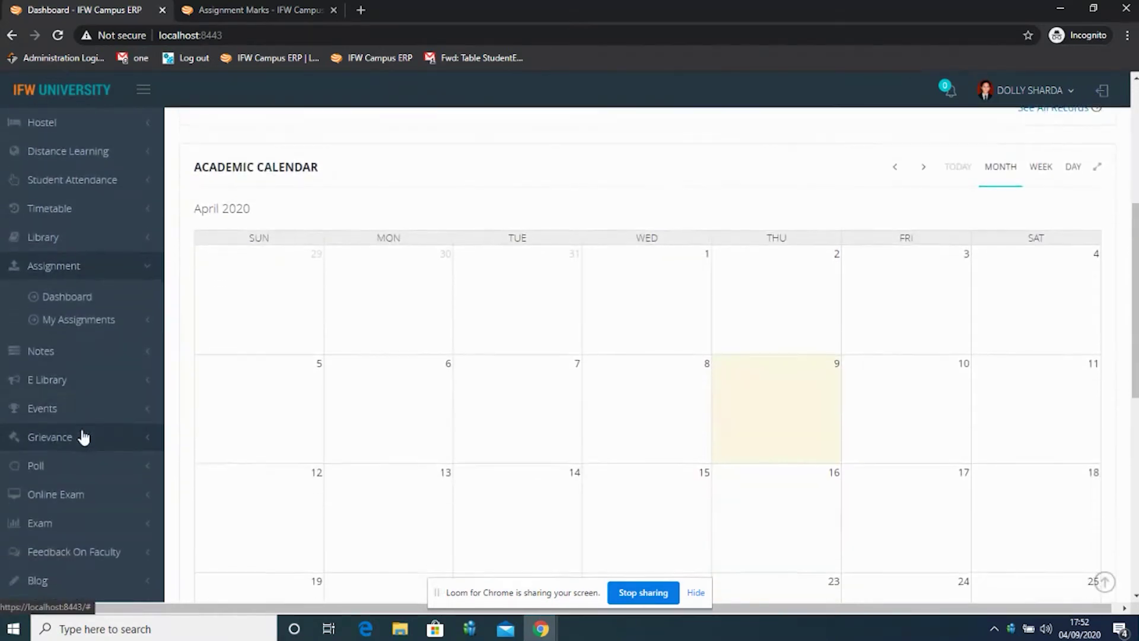
click(94, 324)
scroll(92, 324, down, 1)
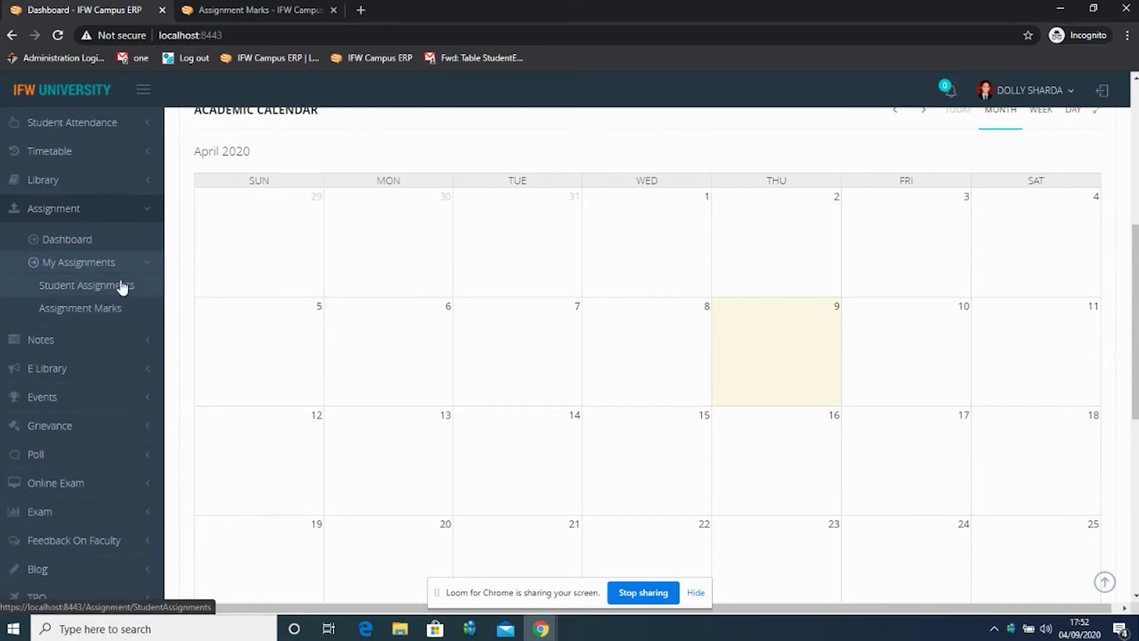
click(122, 286)
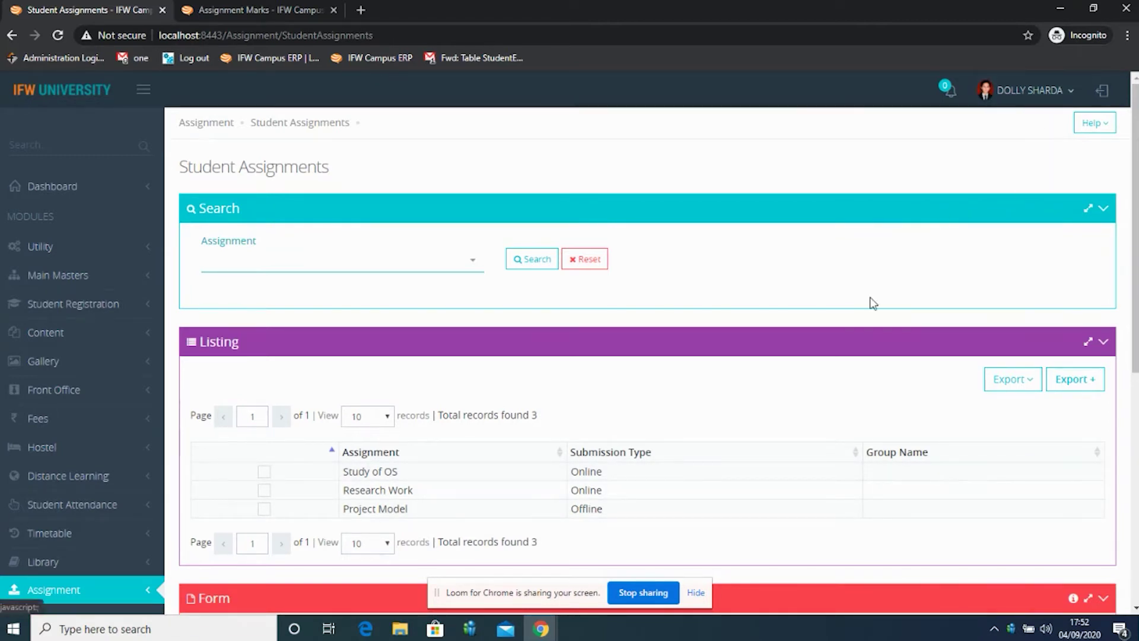
Check the submission type of each listed assignment and open the details of Study of OS.
double_click(592, 471)
double_click(587, 490)
double_click(586, 510)
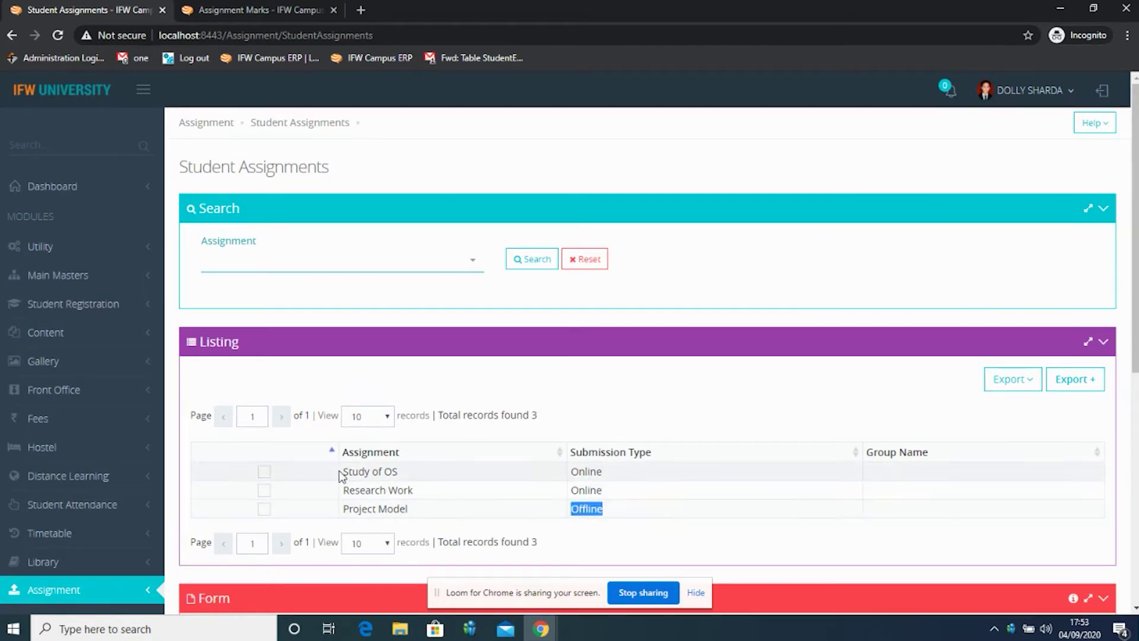
click(265, 473)
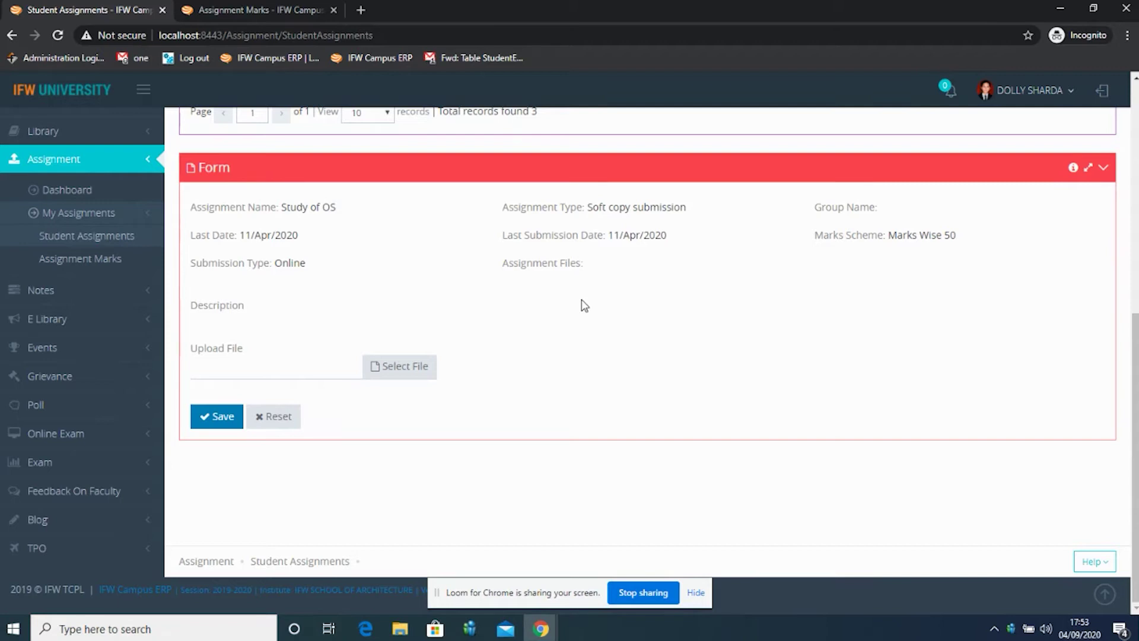
Open the Research Work assignment and download its attached assignment file.
scroll(333, 319, up, 5)
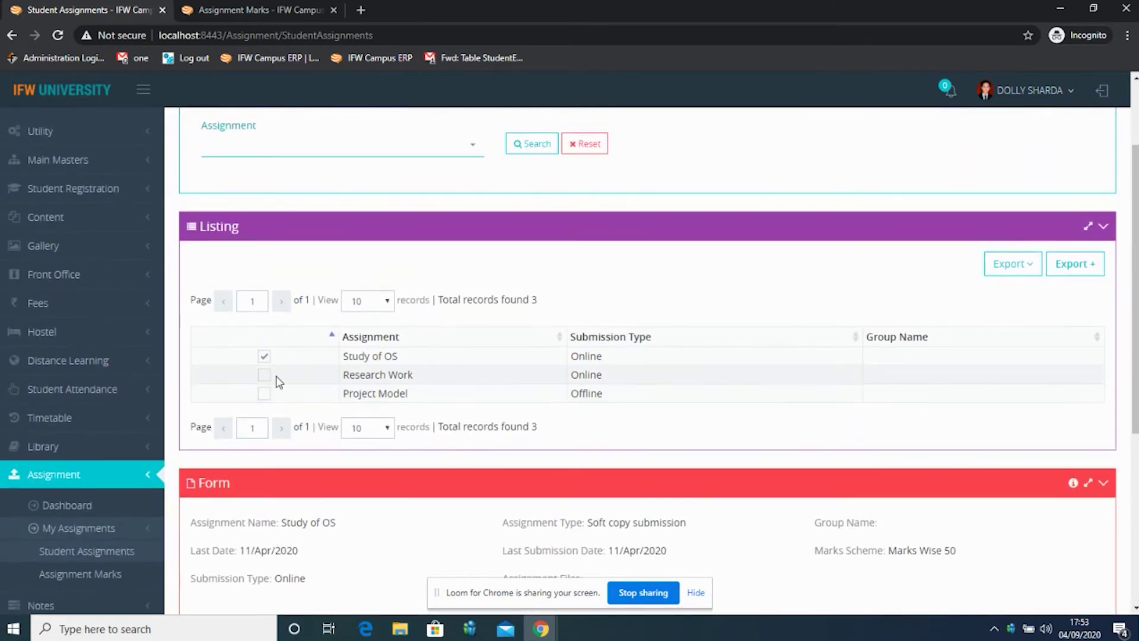
click(264, 377)
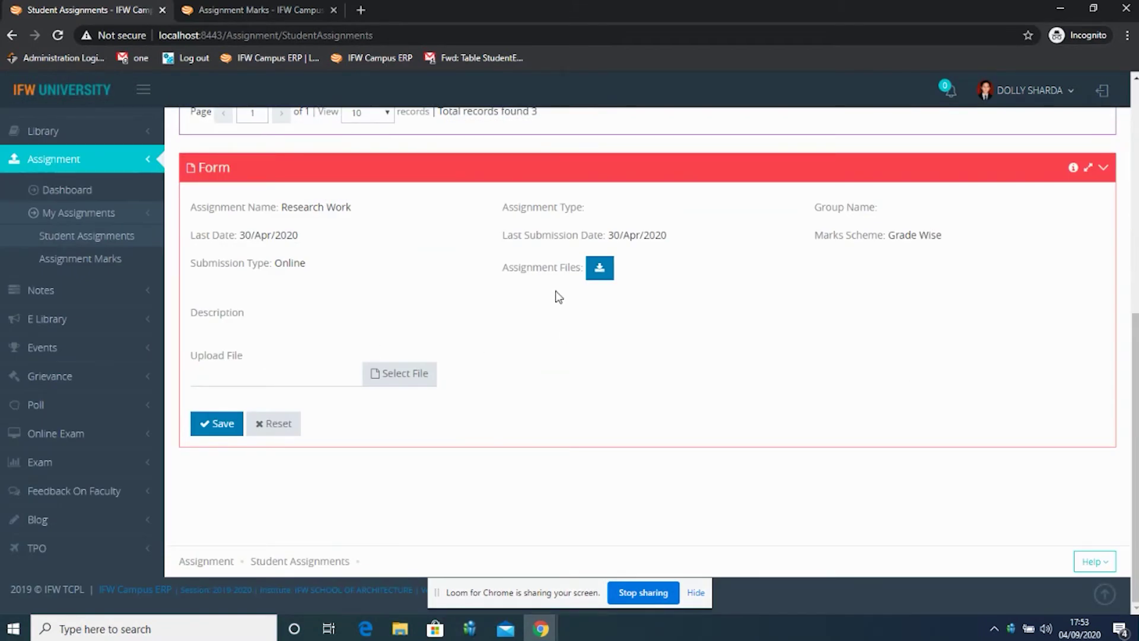
click(605, 279)
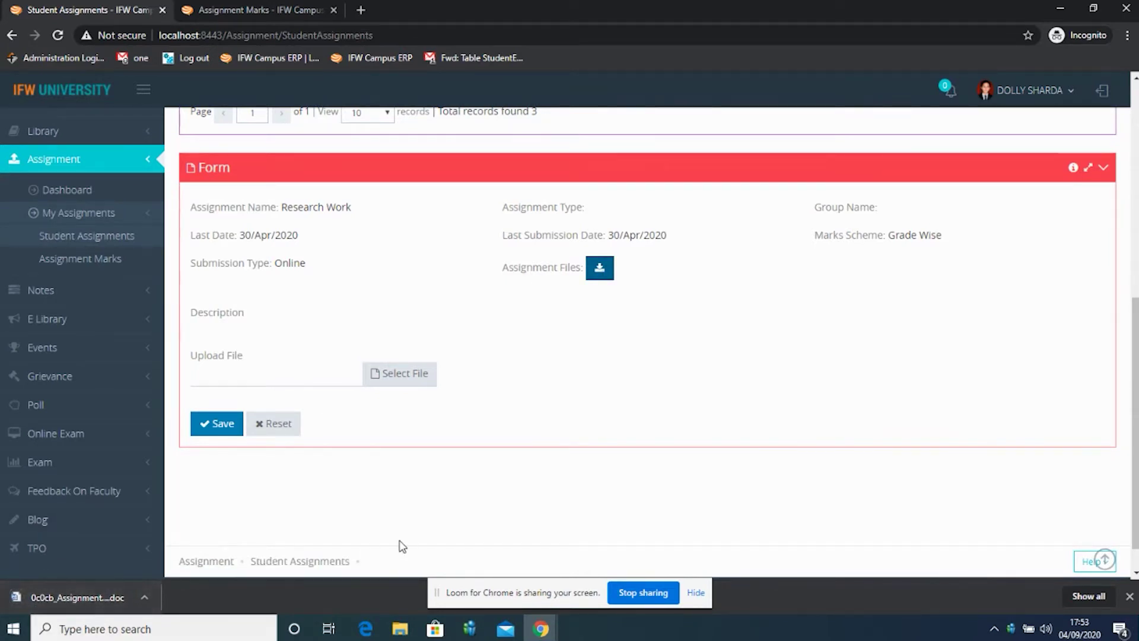
Check the submission type of the Research Work assignment and open the file selection for uploading a submission.
triple_click(355, 298)
drag(351, 294, 310, 268)
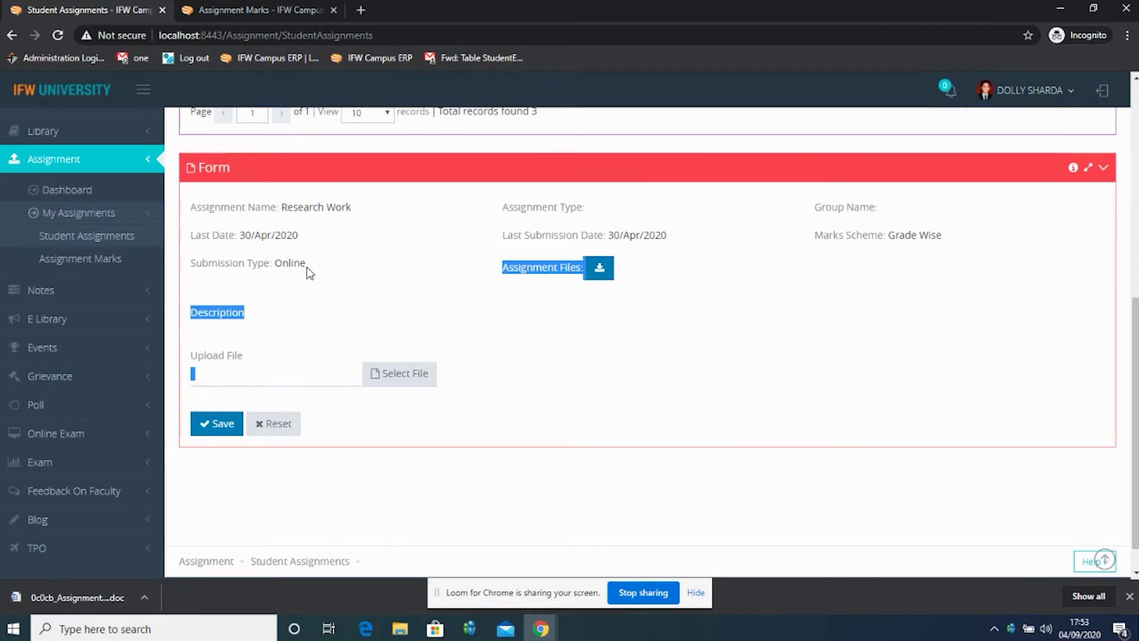
double_click(291, 262)
click(439, 282)
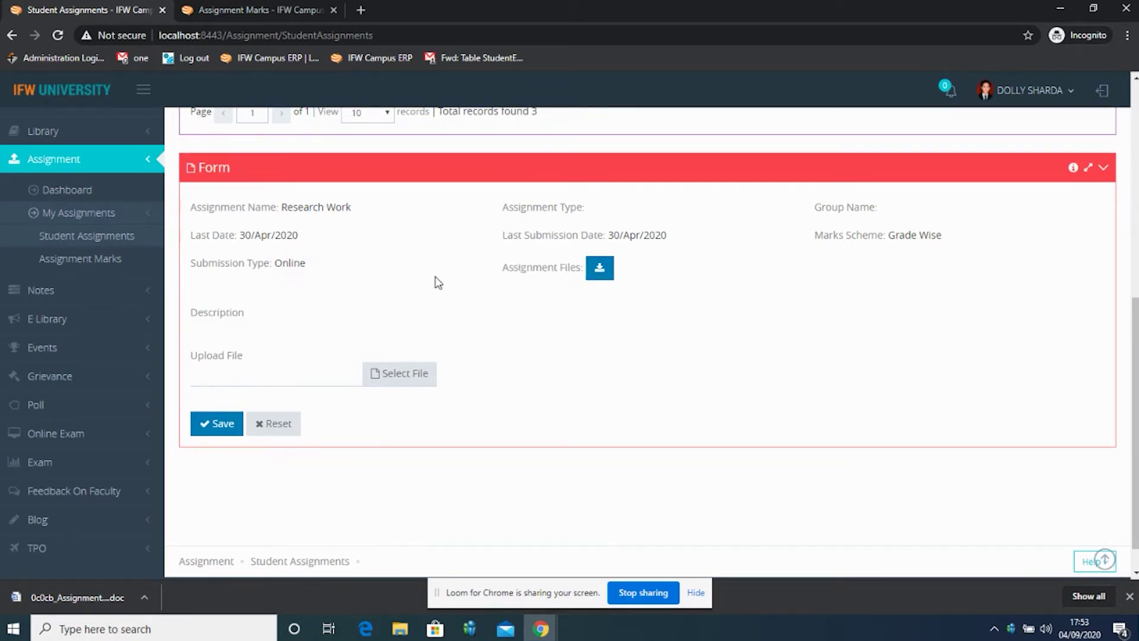
click(394, 374)
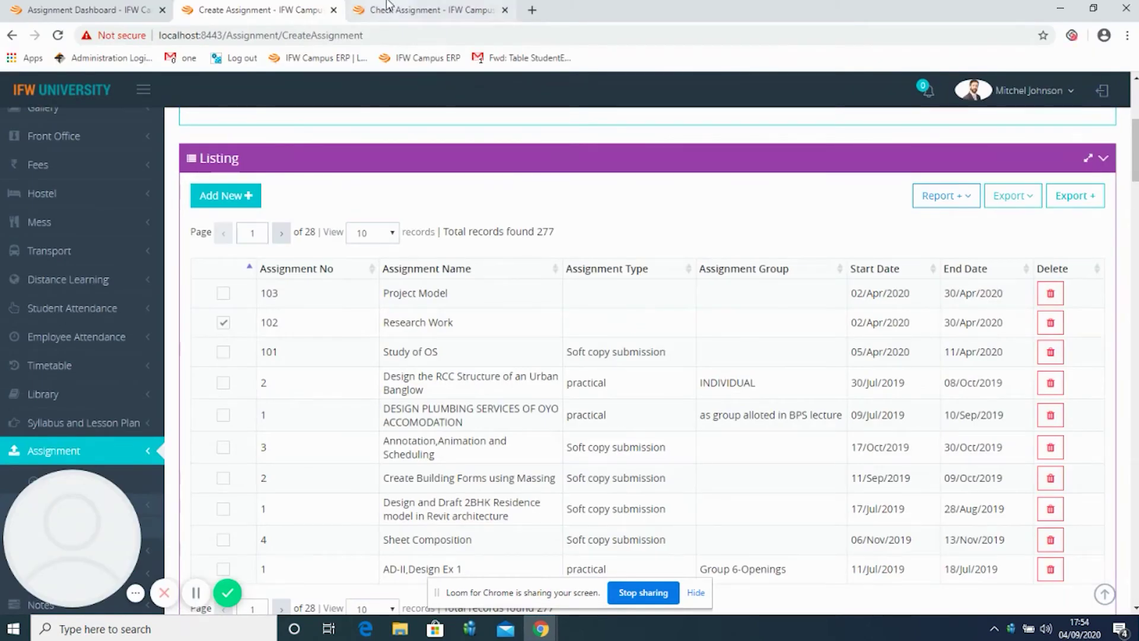
Go to the faculty's Check Assignment page and load the student list for the Study of OS assignment.
click(389, 5)
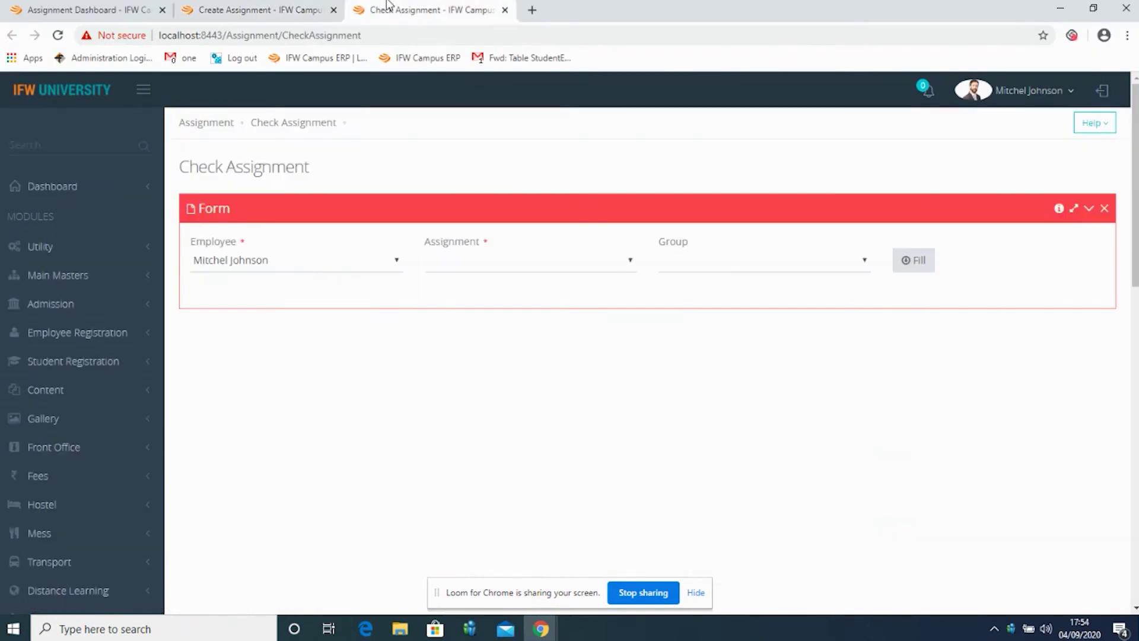
click(467, 262)
click(475, 307)
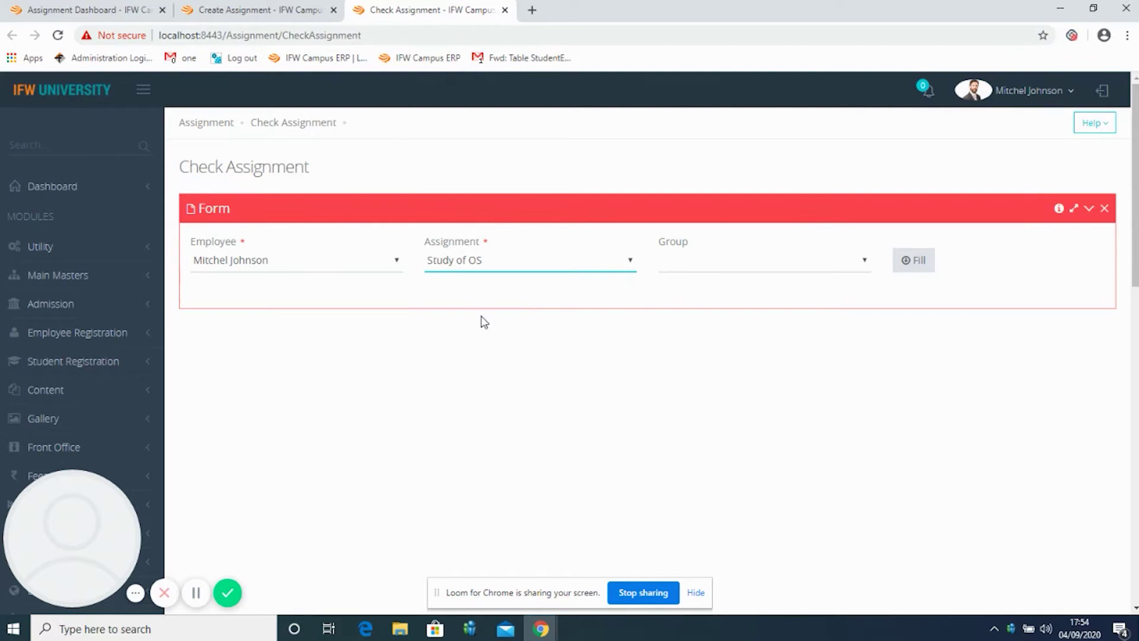
double_click(200, 167)
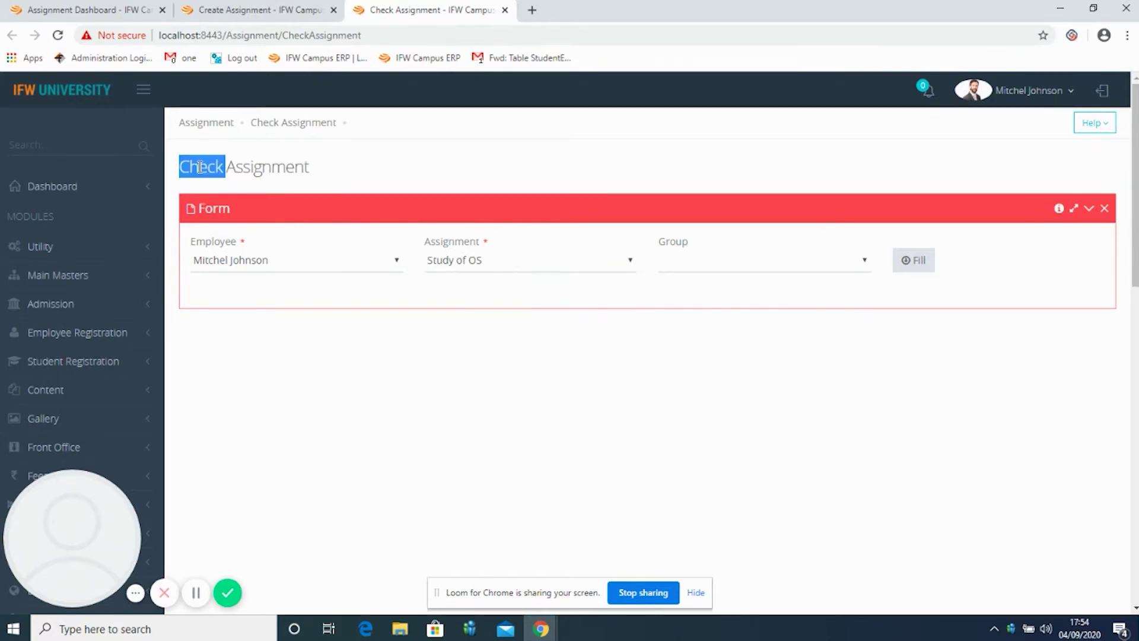
click(544, 313)
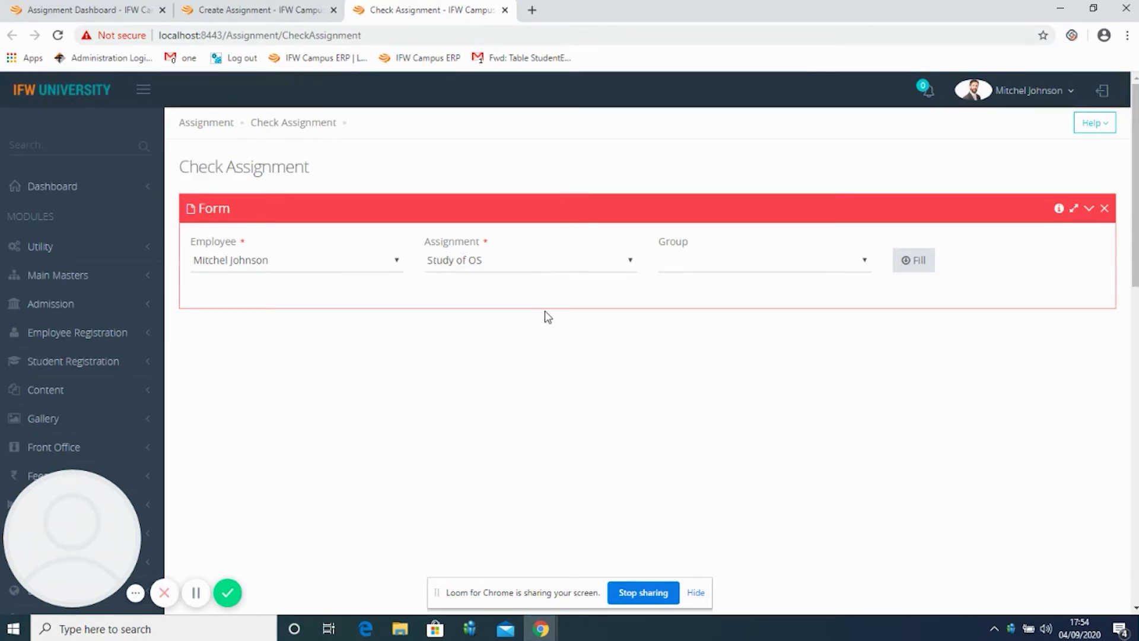
click(490, 267)
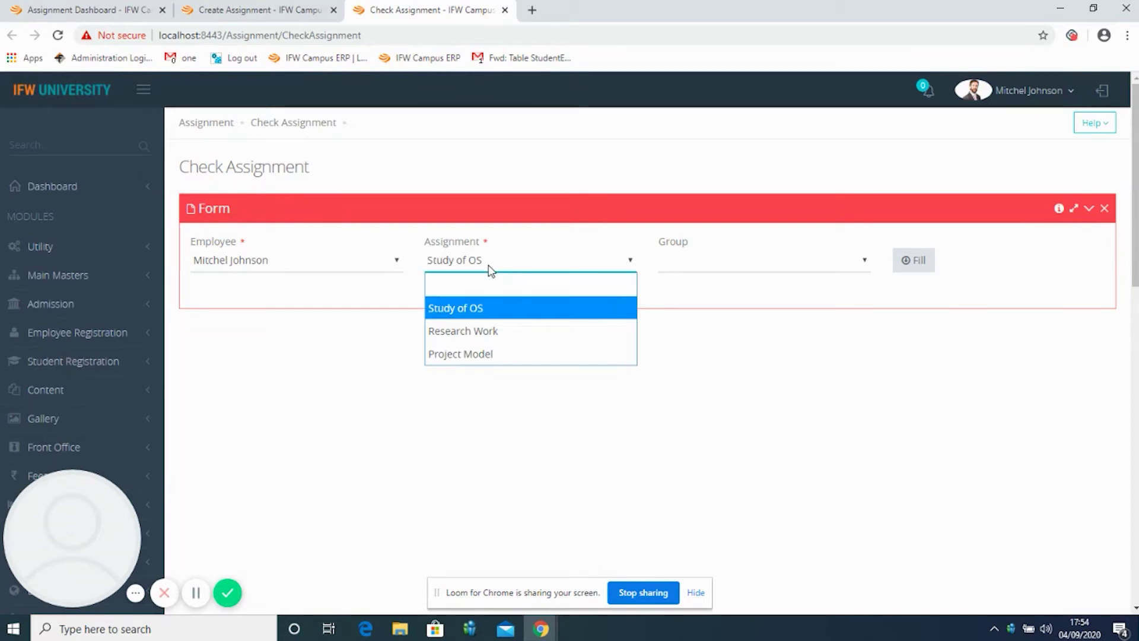
click(480, 309)
click(916, 271)
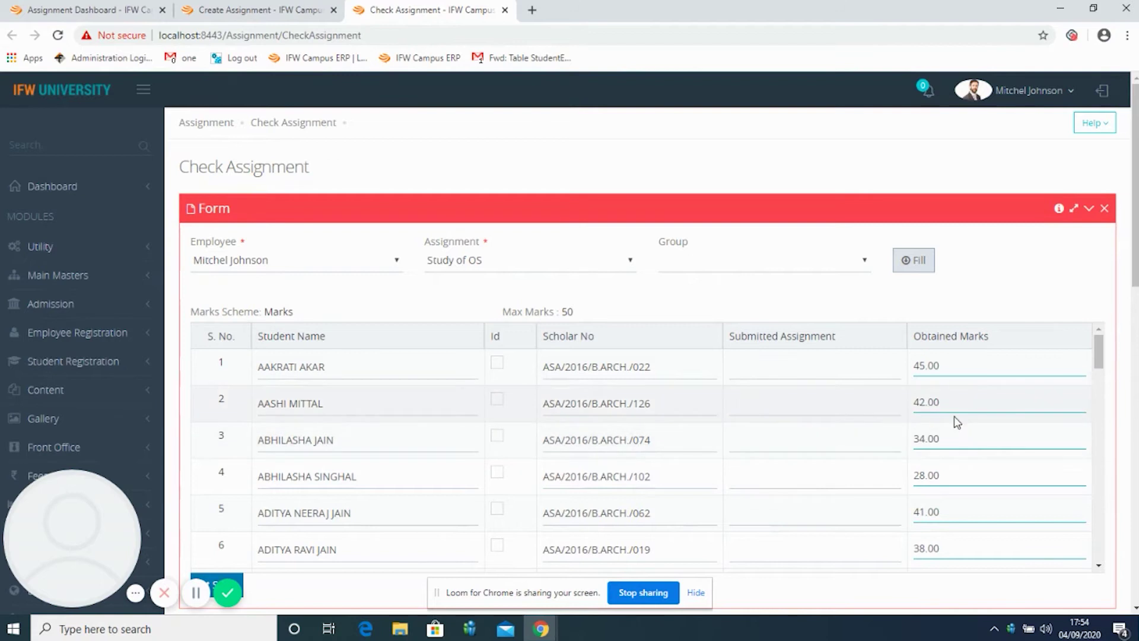
Review the maximum marks and the students' obtained marks for Study of OS, and save the marks.
triple_click(571, 310)
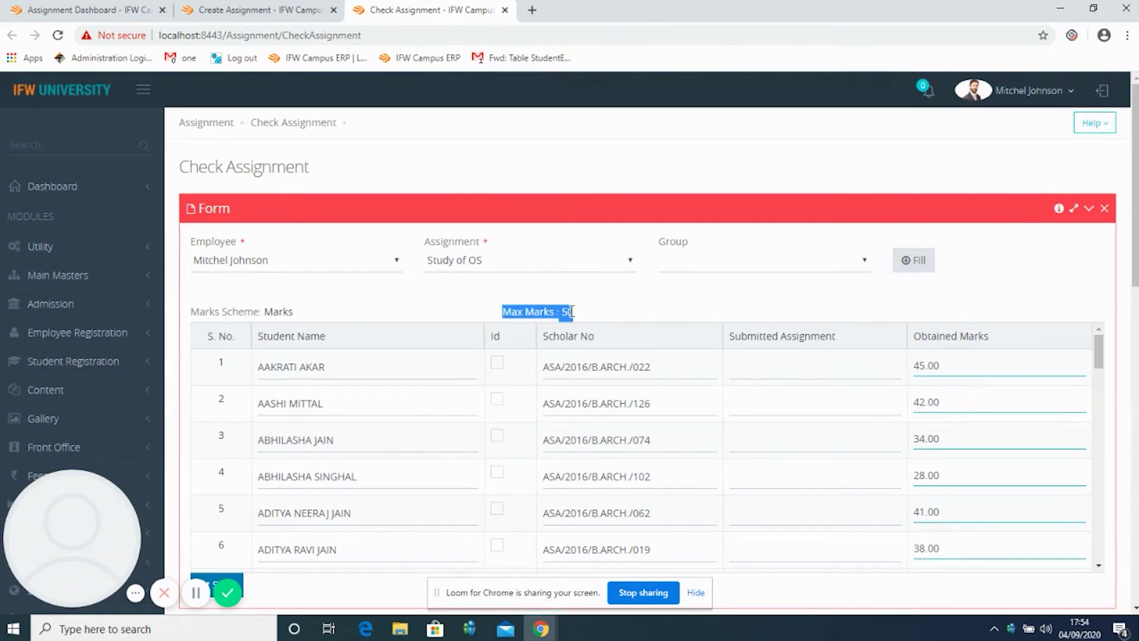
click(681, 303)
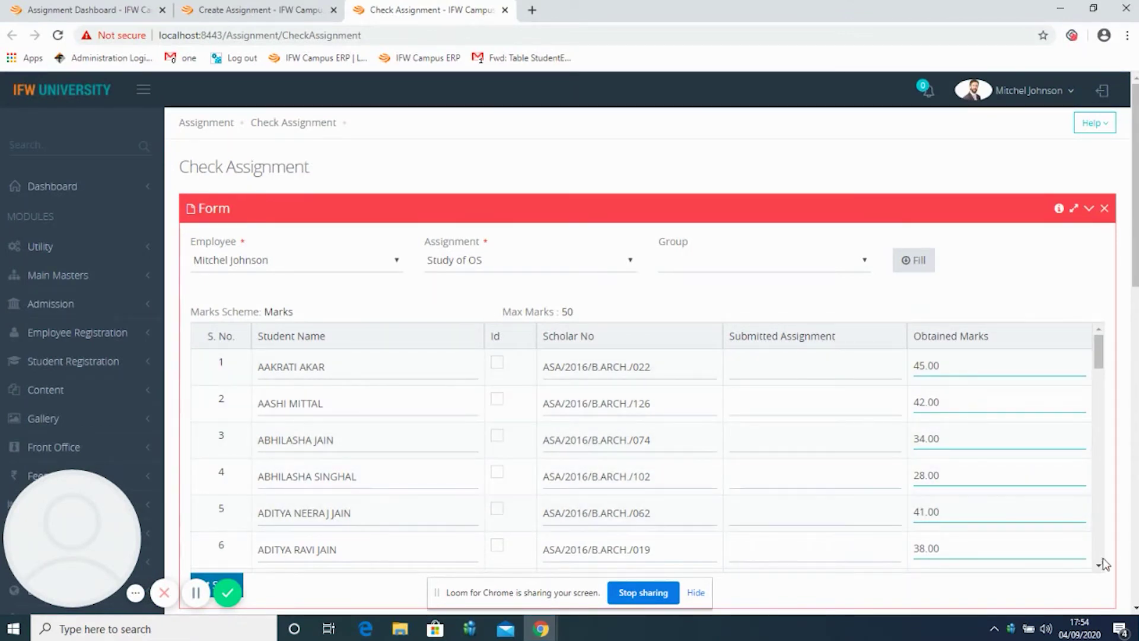
scroll(1101, 559, down, 3)
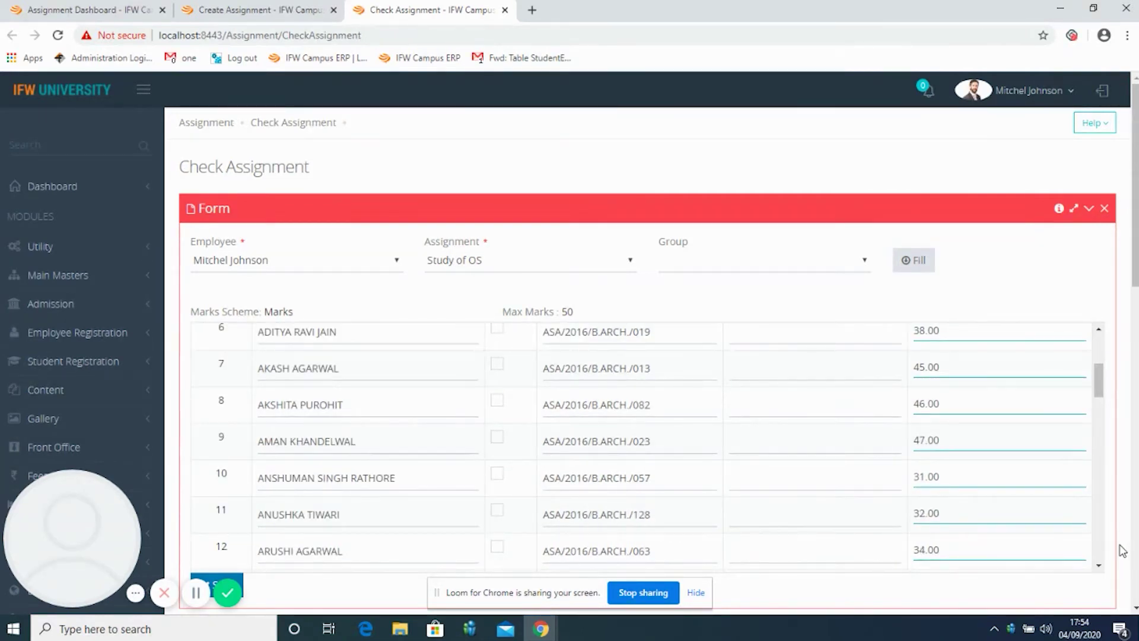
scroll(1122, 550, down, 3)
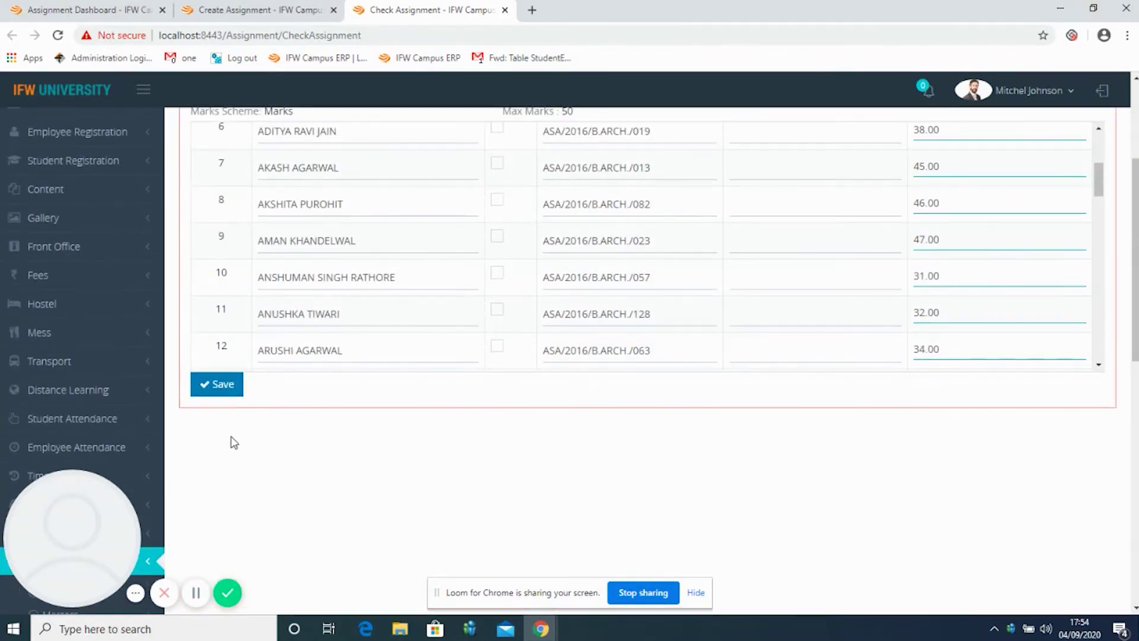
click(209, 386)
Load the student list for the Research Work assignment in Check Assignment.
click(480, 261)
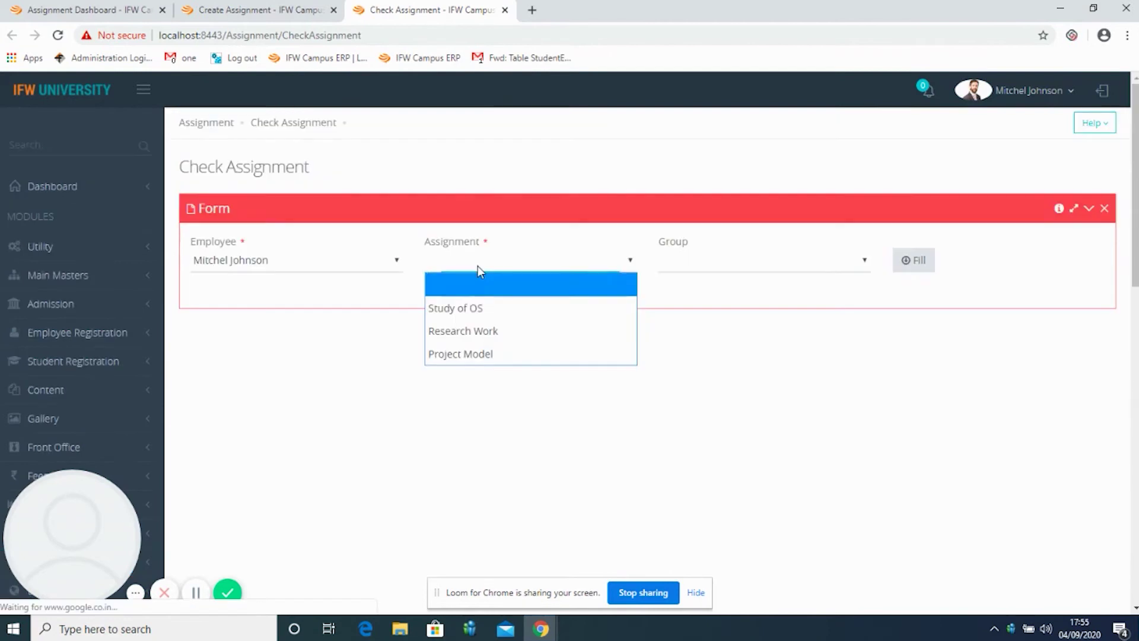
click(490, 340)
click(914, 262)
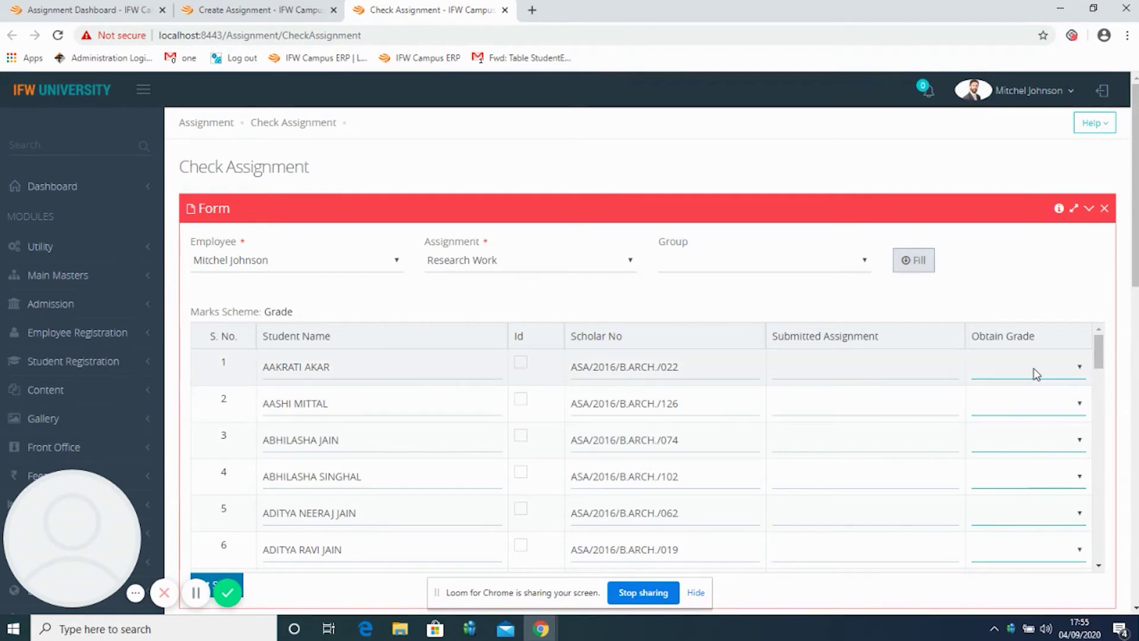
Assign grades A, B, A, B and C to the first five students for Research Work and save them.
click(1035, 373)
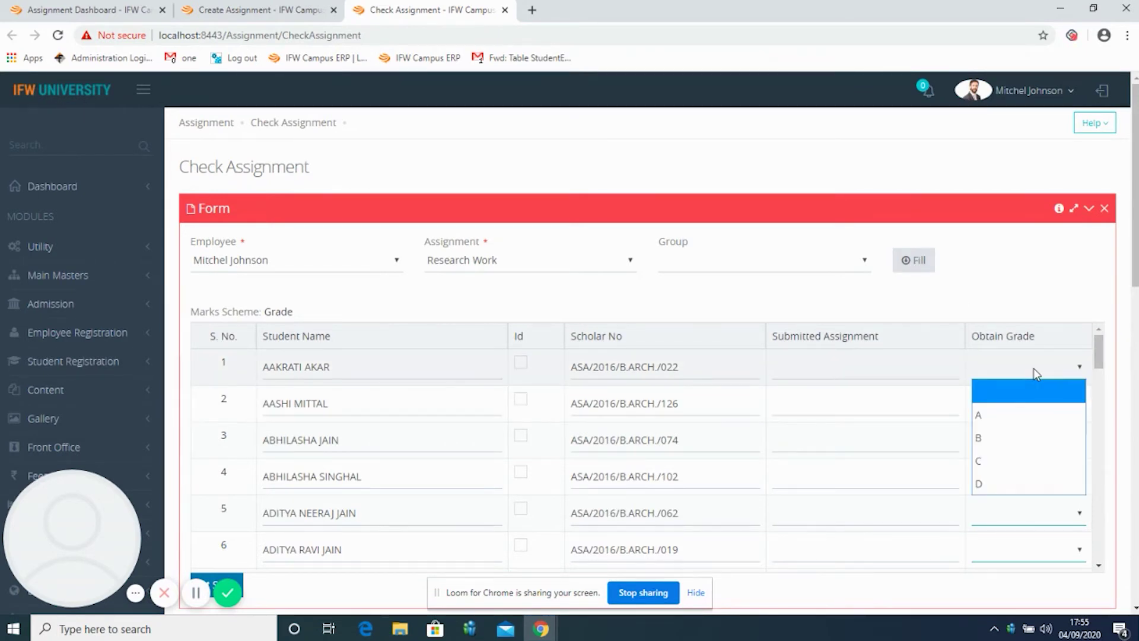
click(1022, 421)
click(1020, 403)
click(1013, 481)
click(1007, 444)
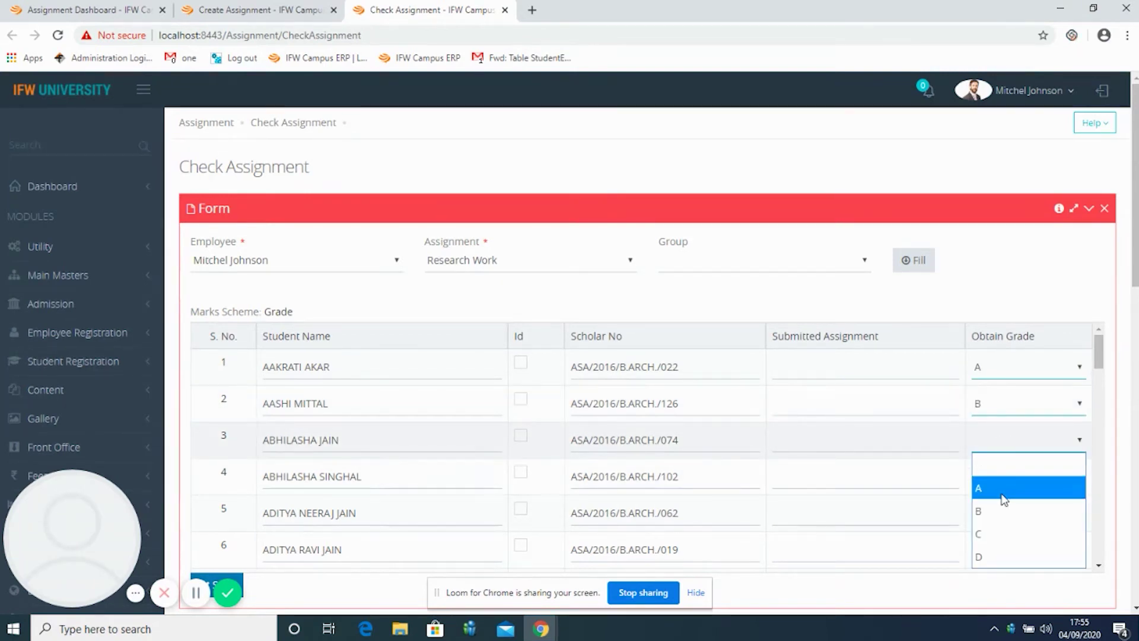
click(1003, 498)
click(999, 482)
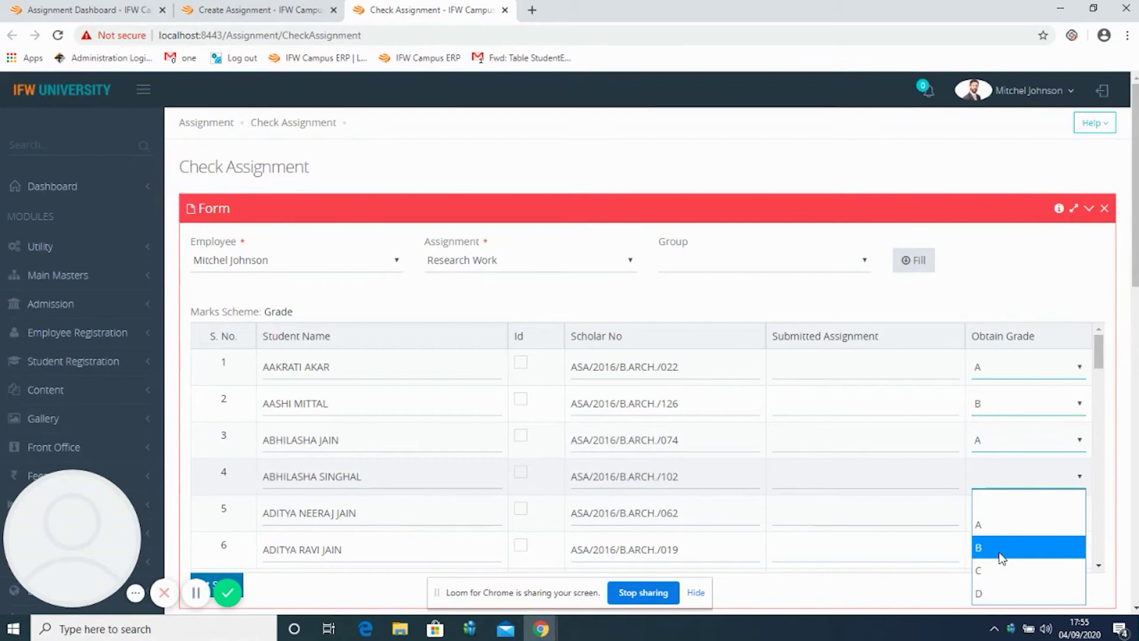
click(1001, 557)
click(995, 512)
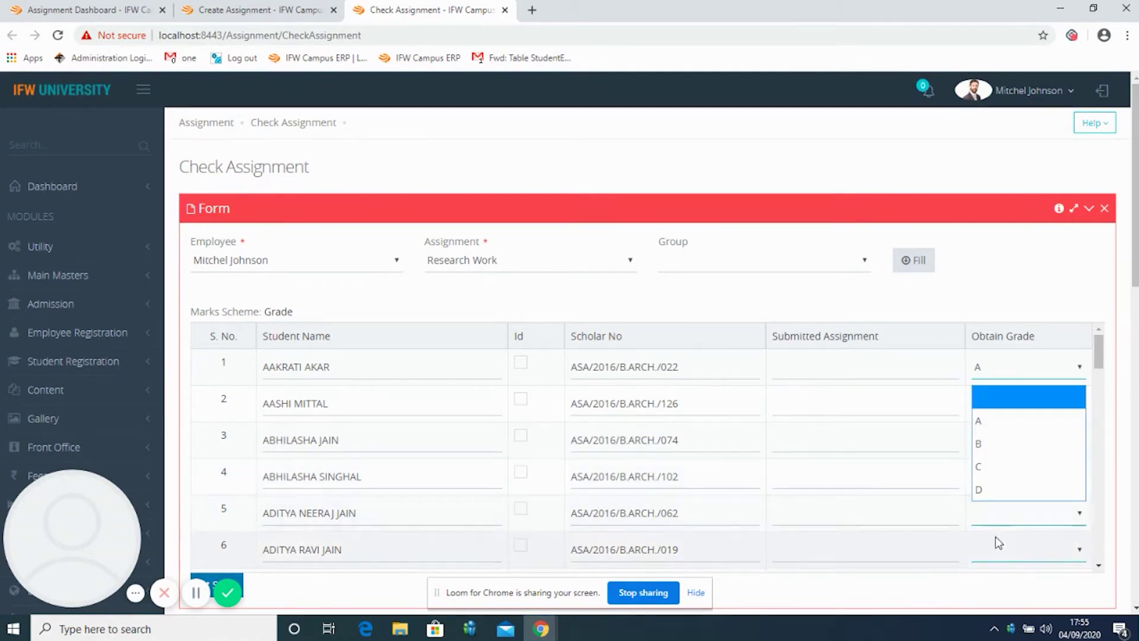
click(990, 469)
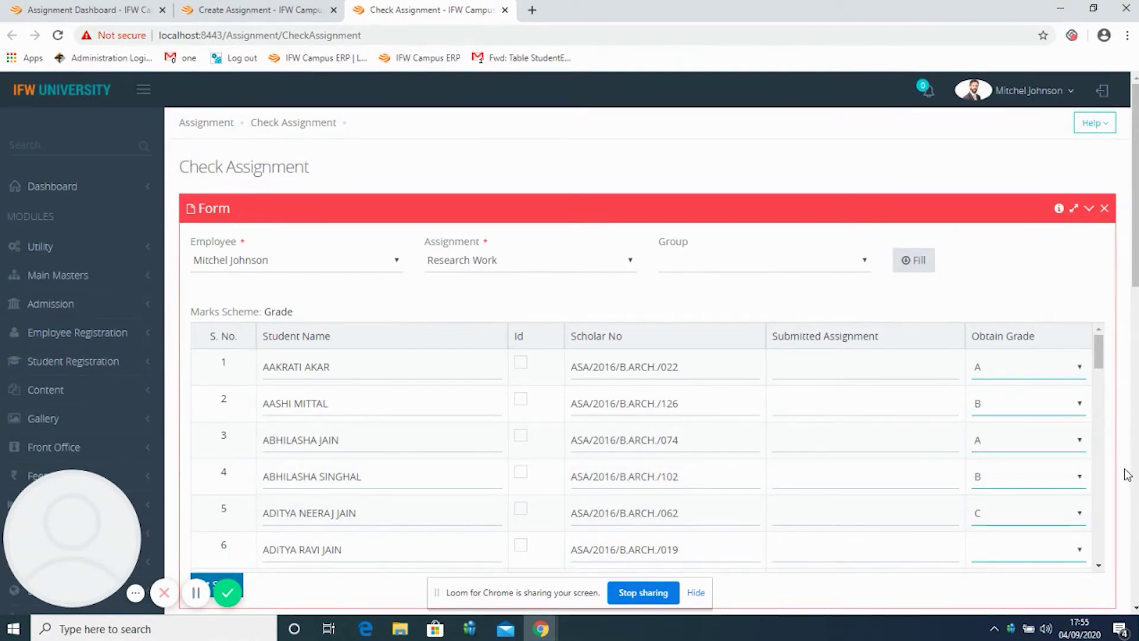
scroll(1125, 474, down, 1)
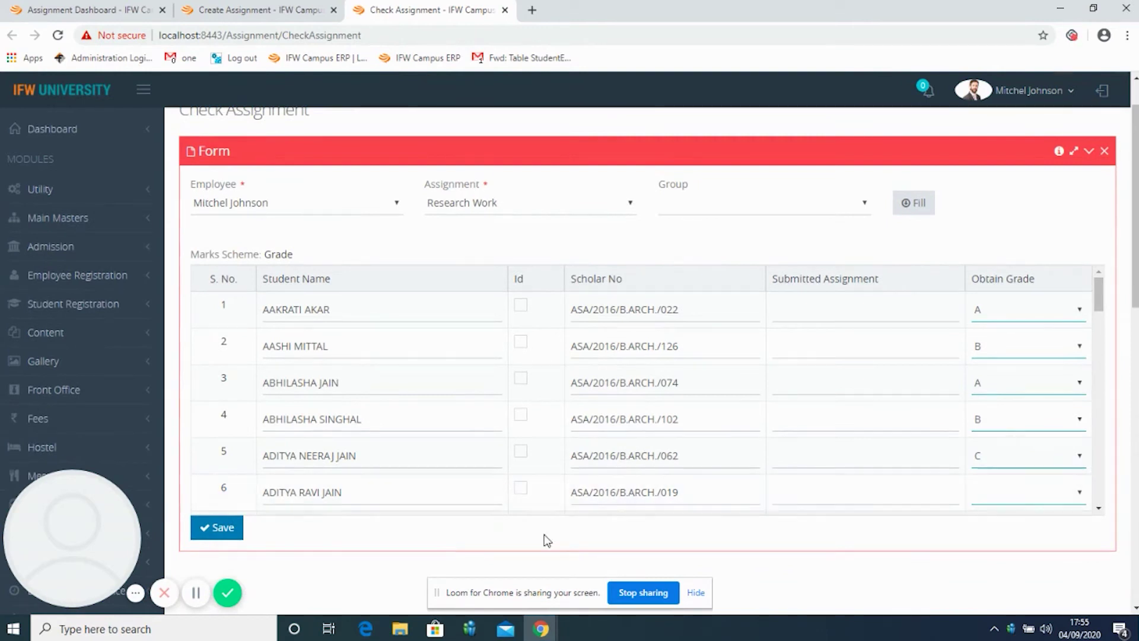
click(209, 530)
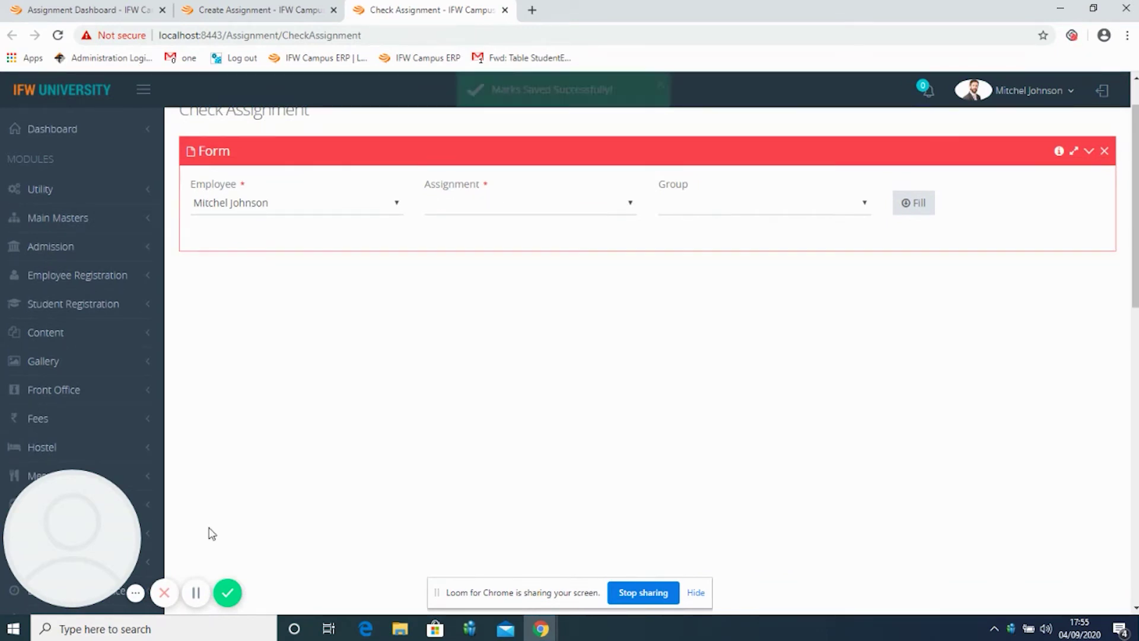
Switch to the student's Incognito Chrome window and open the details of Study of OS to check its submission type.
key(alt+Tab)
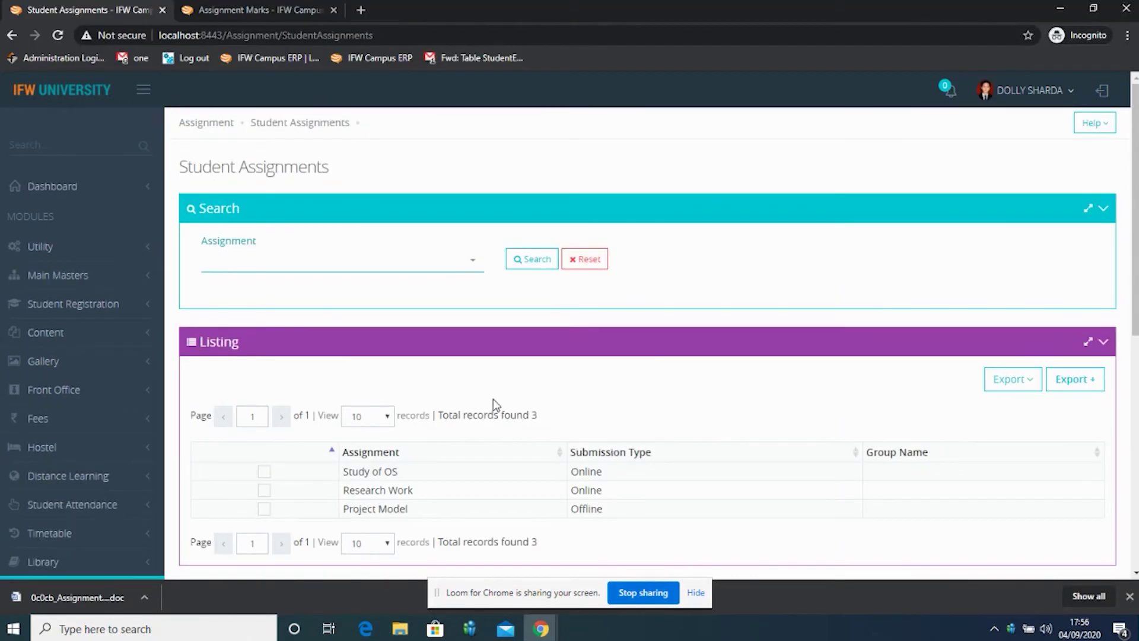
click(265, 472)
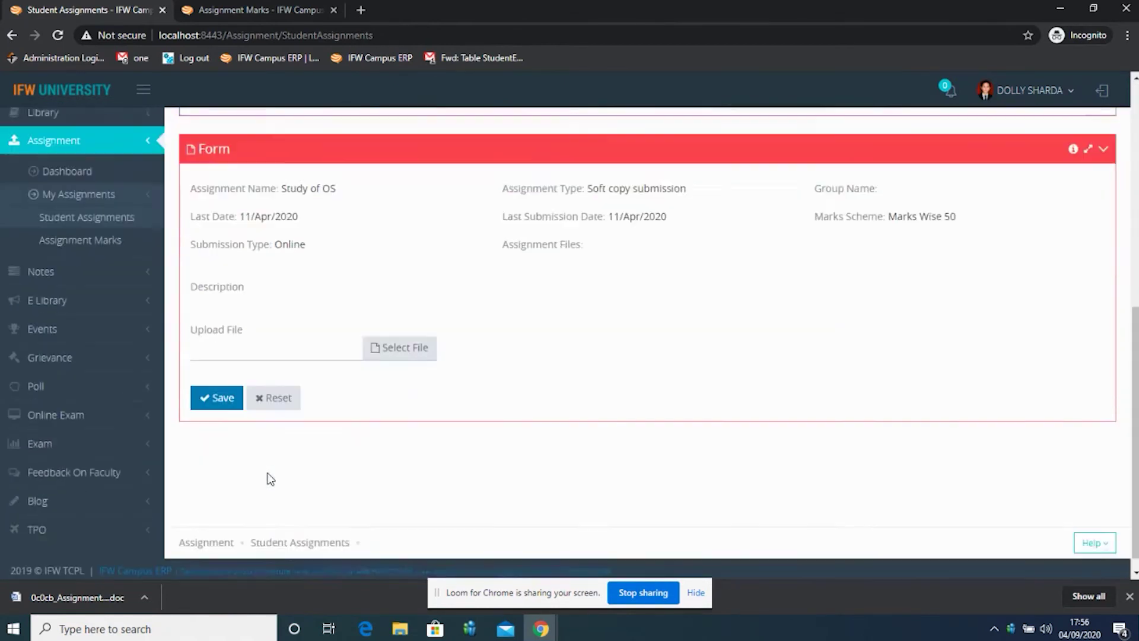
double_click(297, 228)
click(365, 242)
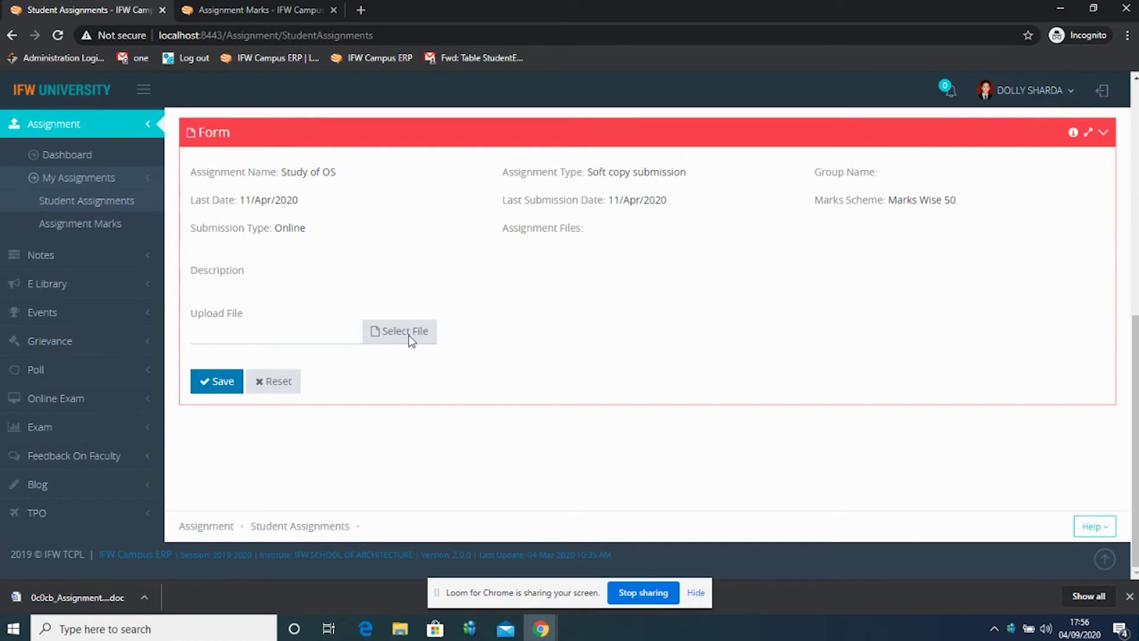
Upload the Assignment 102 document from the Desktop as the Study of OS submission and save it.
click(411, 335)
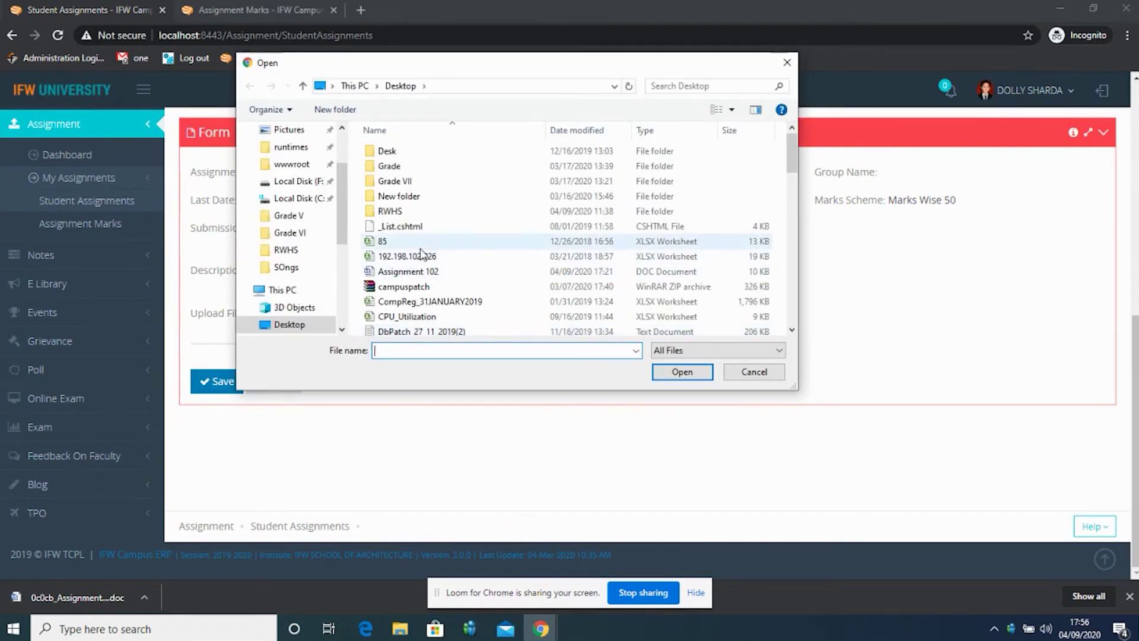
click(427, 273)
click(682, 373)
click(212, 381)
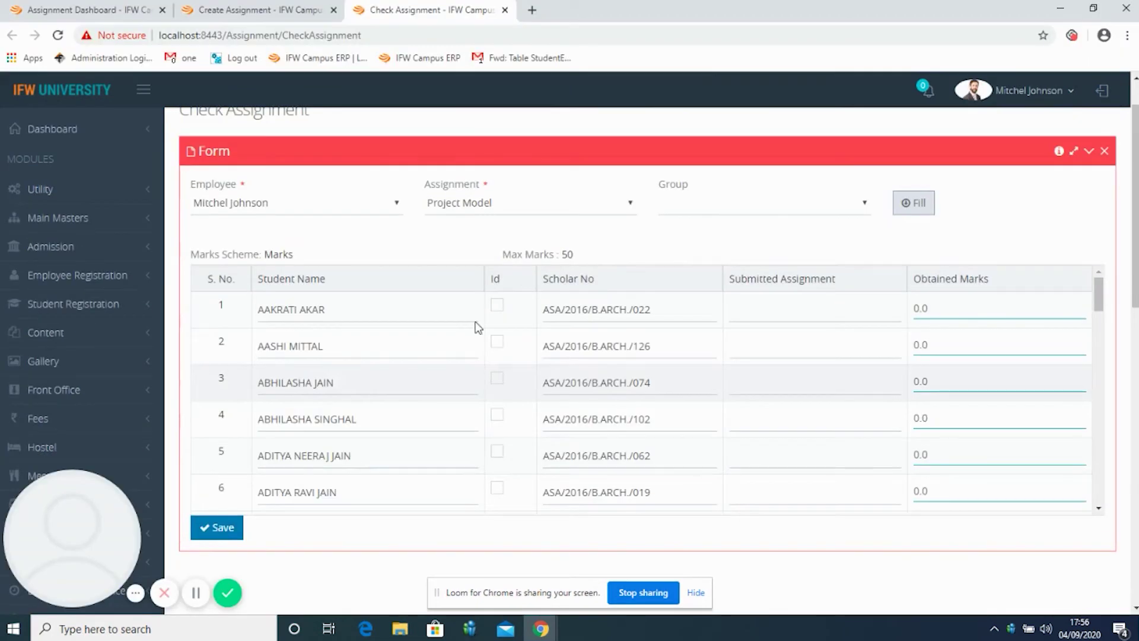
In the faculty's Check Assignment page, load the students for Study of OS and download the student's submitted document.
click(478, 205)
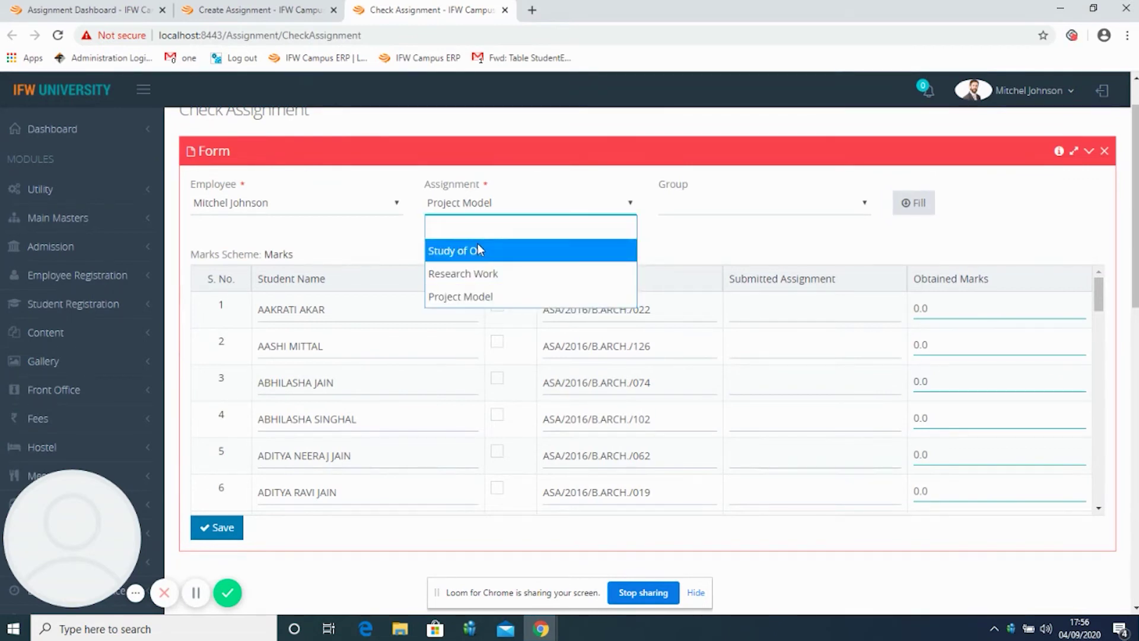
click(478, 244)
click(914, 214)
scroll(1030, 412, down, 15)
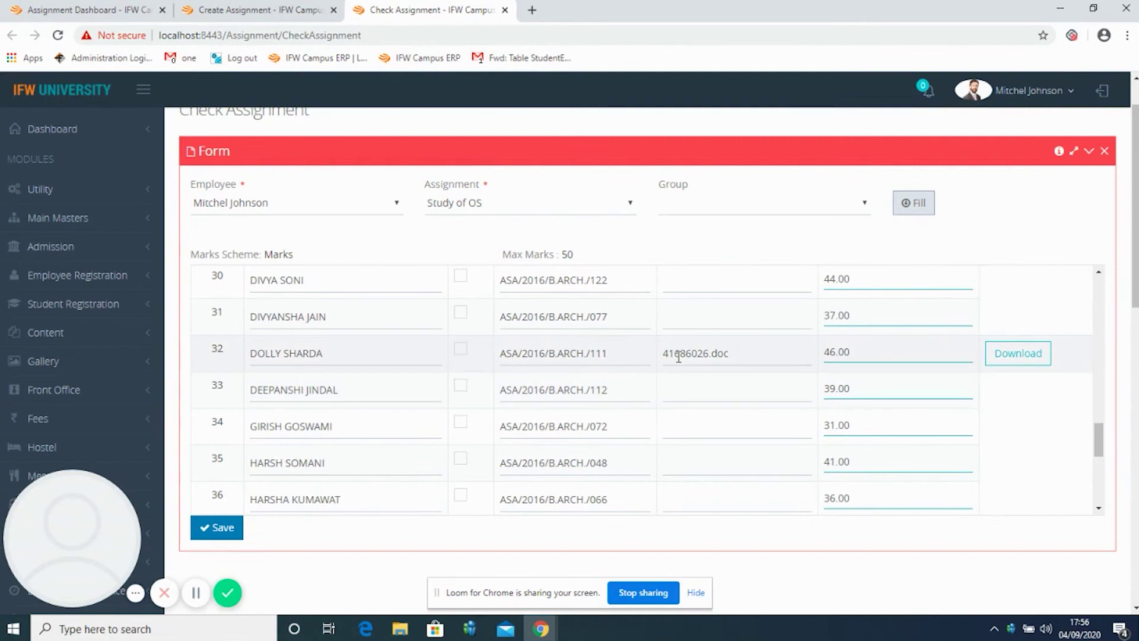
click(1034, 355)
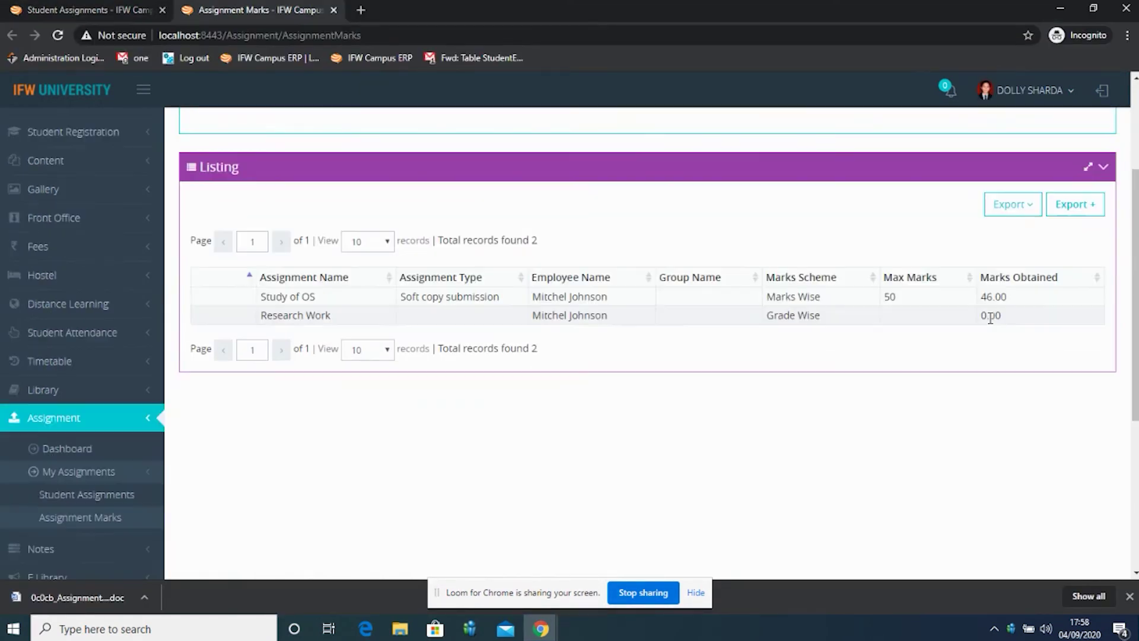
Review the maximum and obtained marks on the student's Assignment Marks page and start an export of the listing.
scroll(990, 319, up, 3)
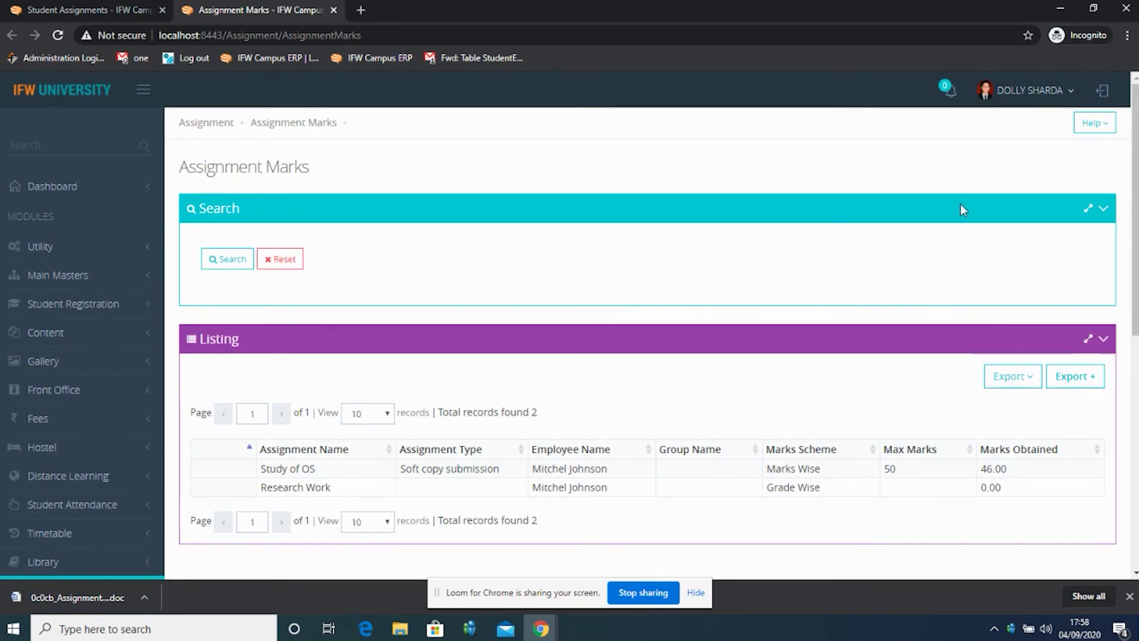
scroll(957, 244, down, 1)
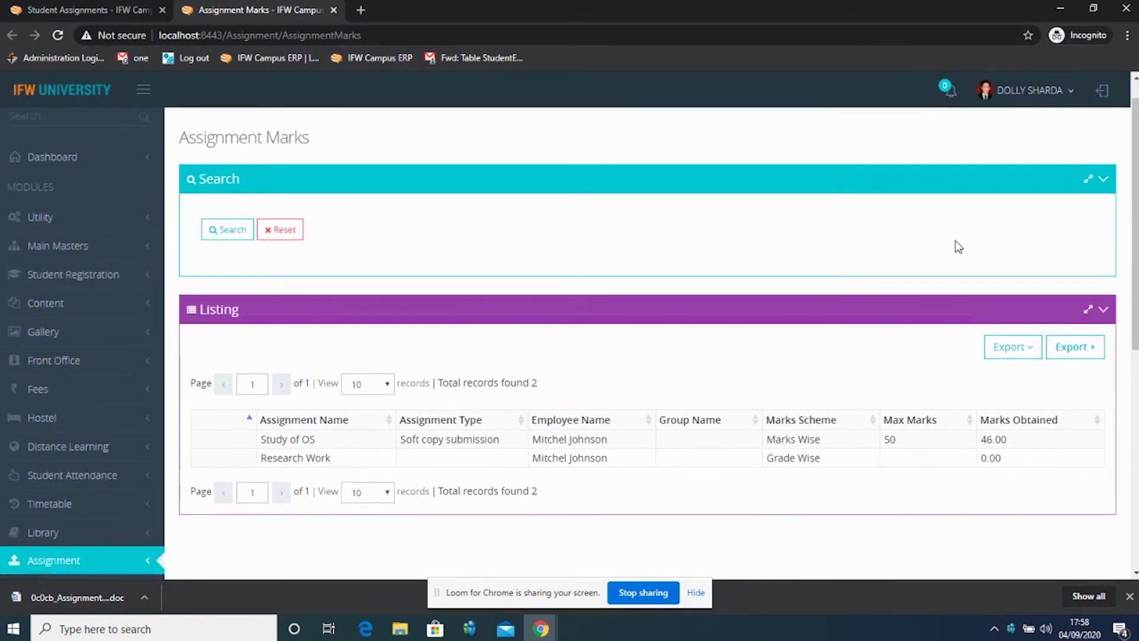
scroll(958, 246, down, 3)
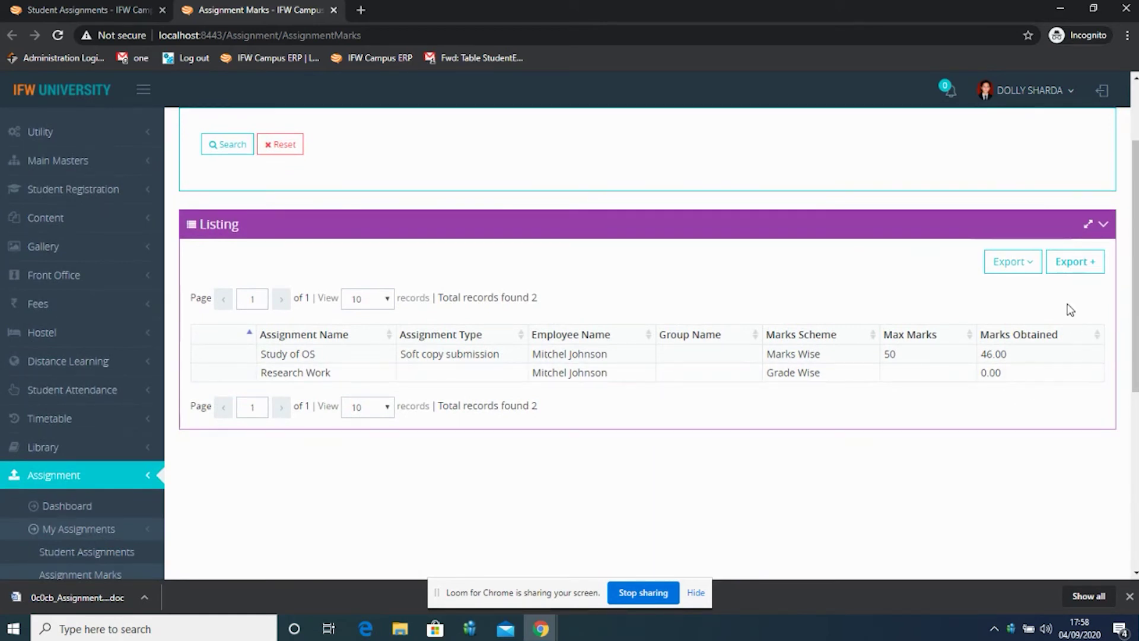
click(1063, 270)
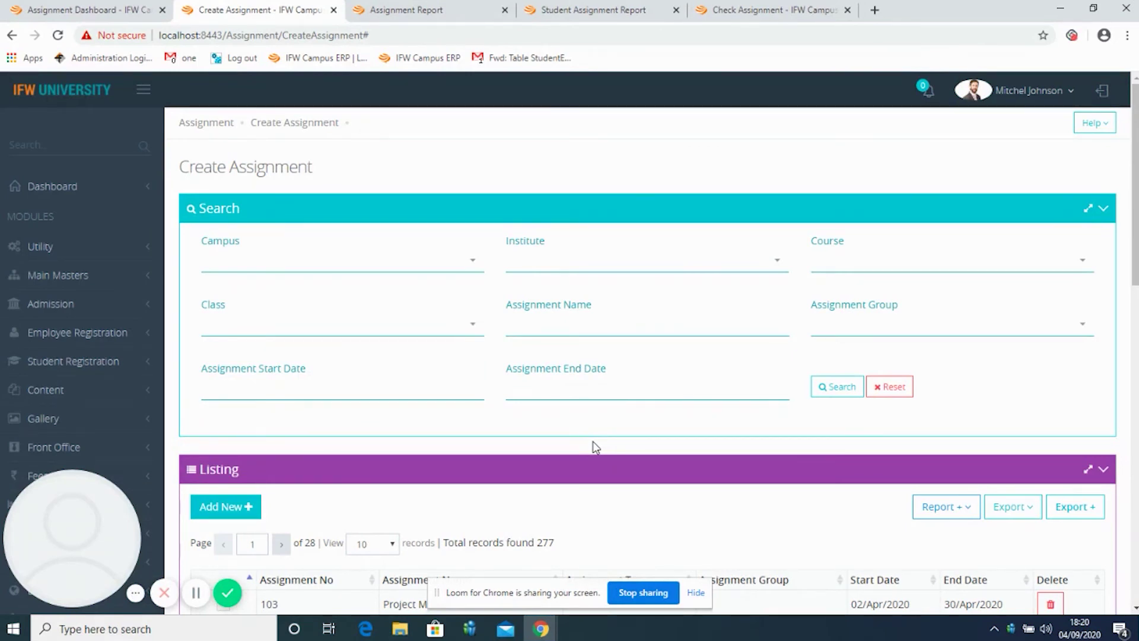
Start a Student Assignment Report from the Create Assignment listing and expand its report format options.
scroll(596, 448, down, 3)
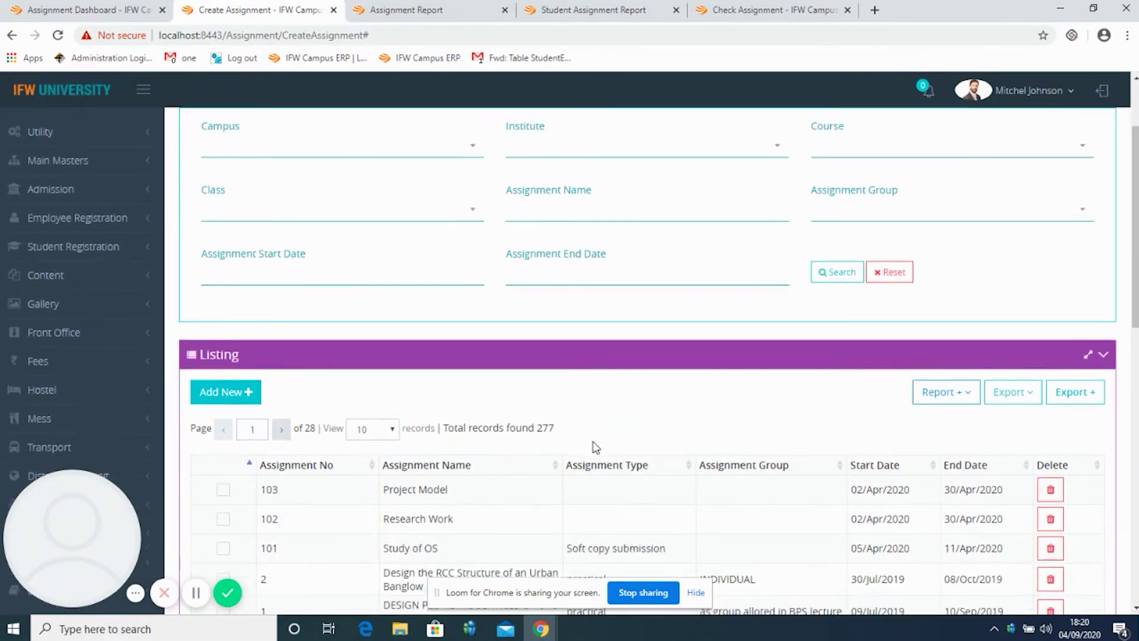
scroll(595, 449, down, 1)
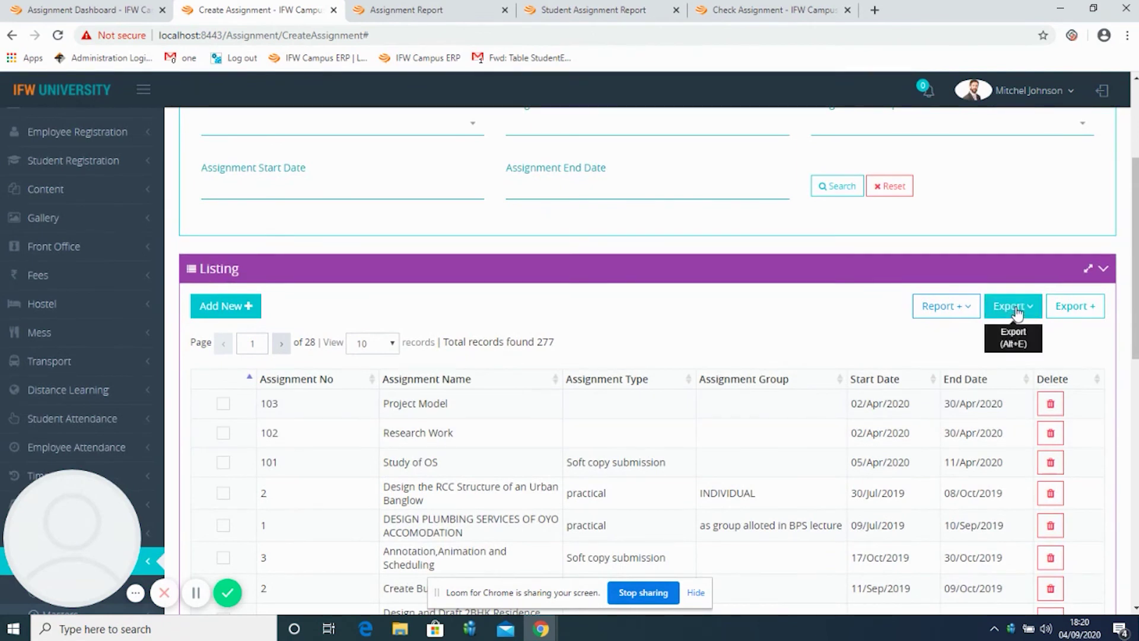
click(959, 317)
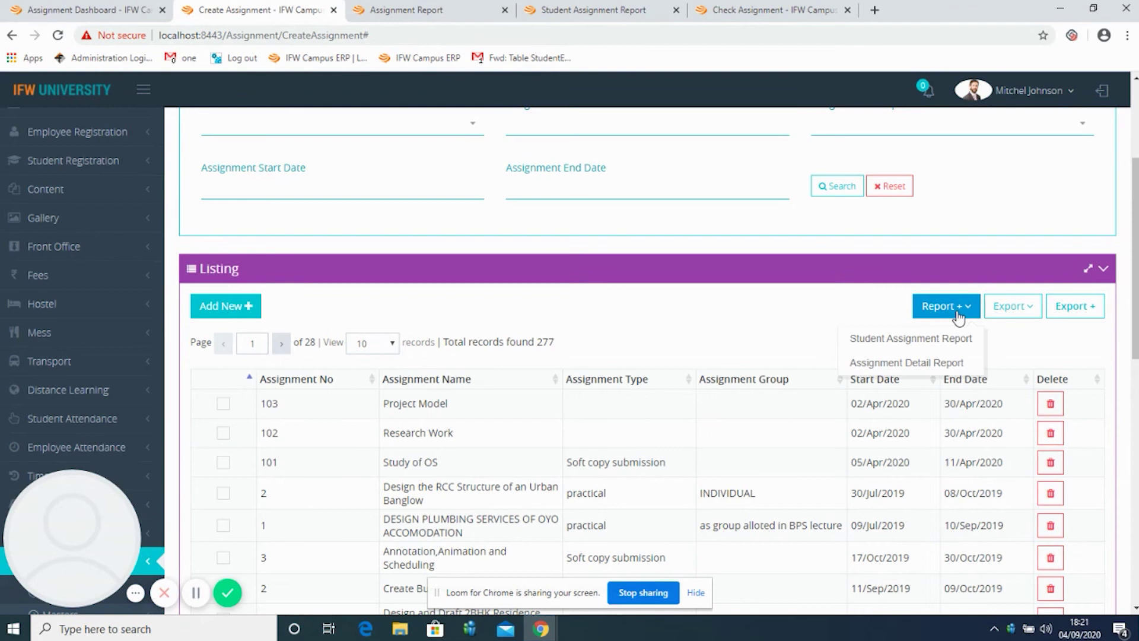
click(933, 339)
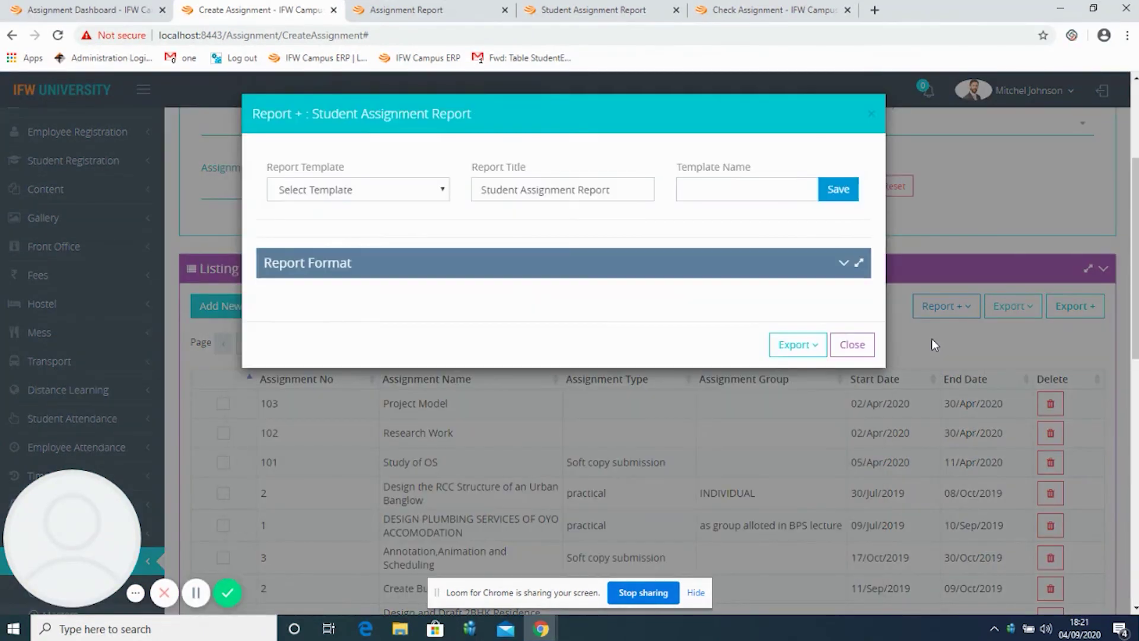
click(844, 264)
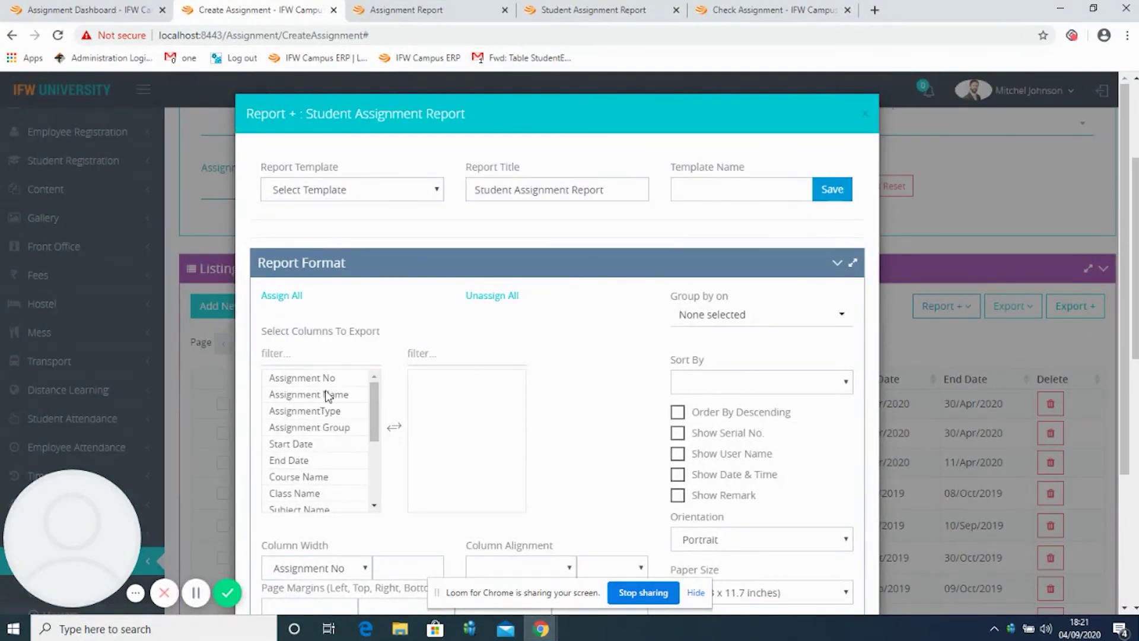
Select Assignment No, Assignment Name, Start Date, End Date, Subject Name and Assignment Marks as the report's export columns.
click(306, 380)
double_click(311, 381)
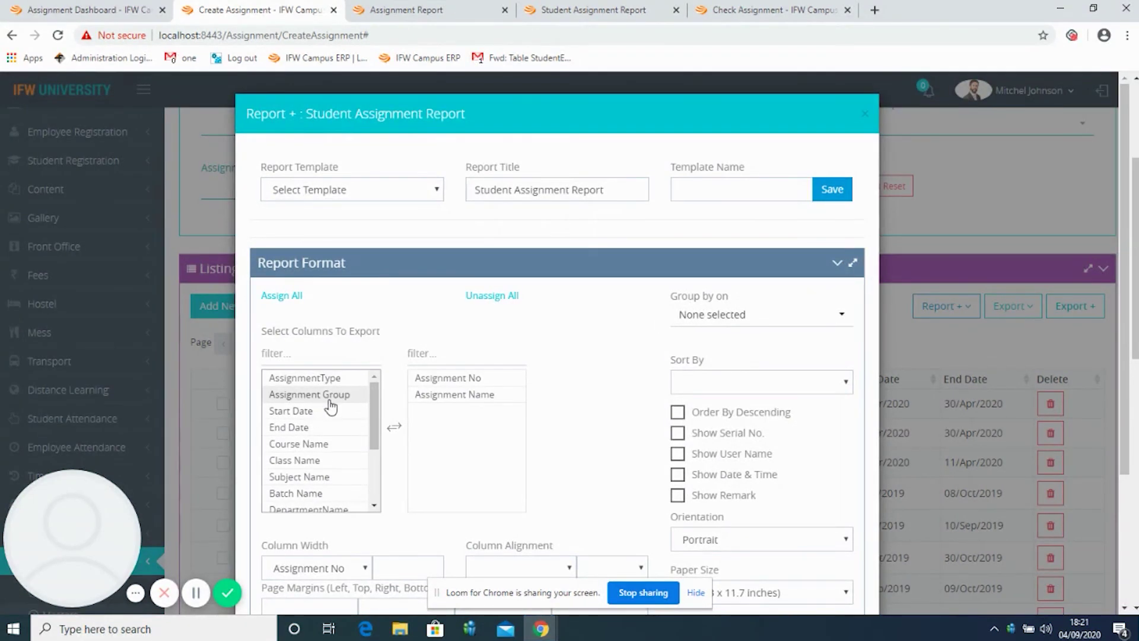
double_click(323, 412)
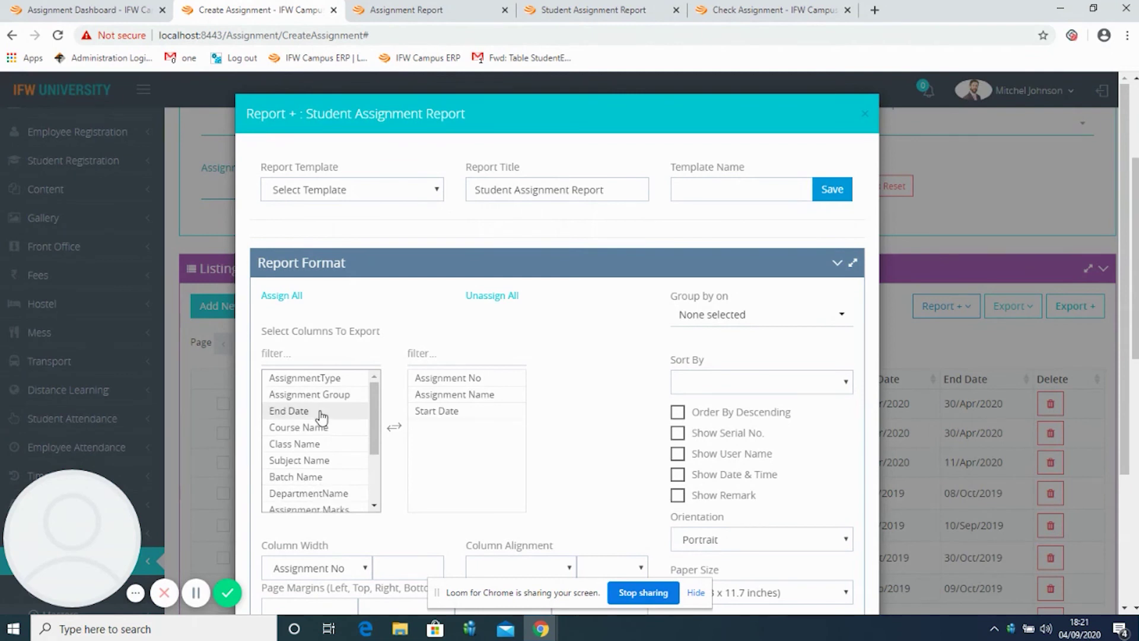
double_click(321, 412)
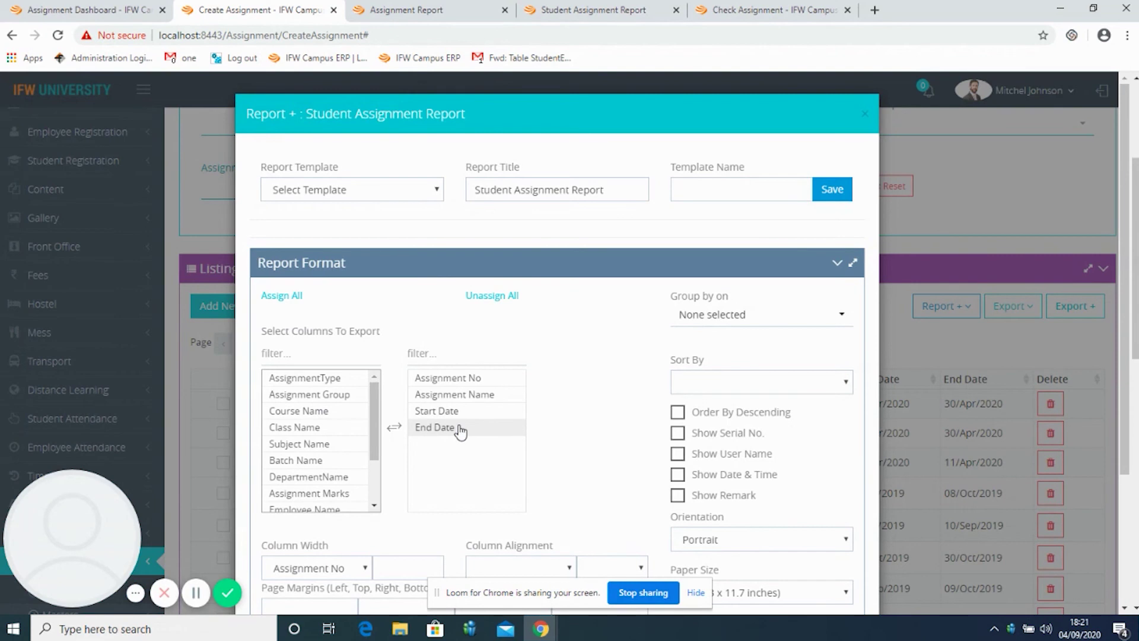
double_click(435, 427)
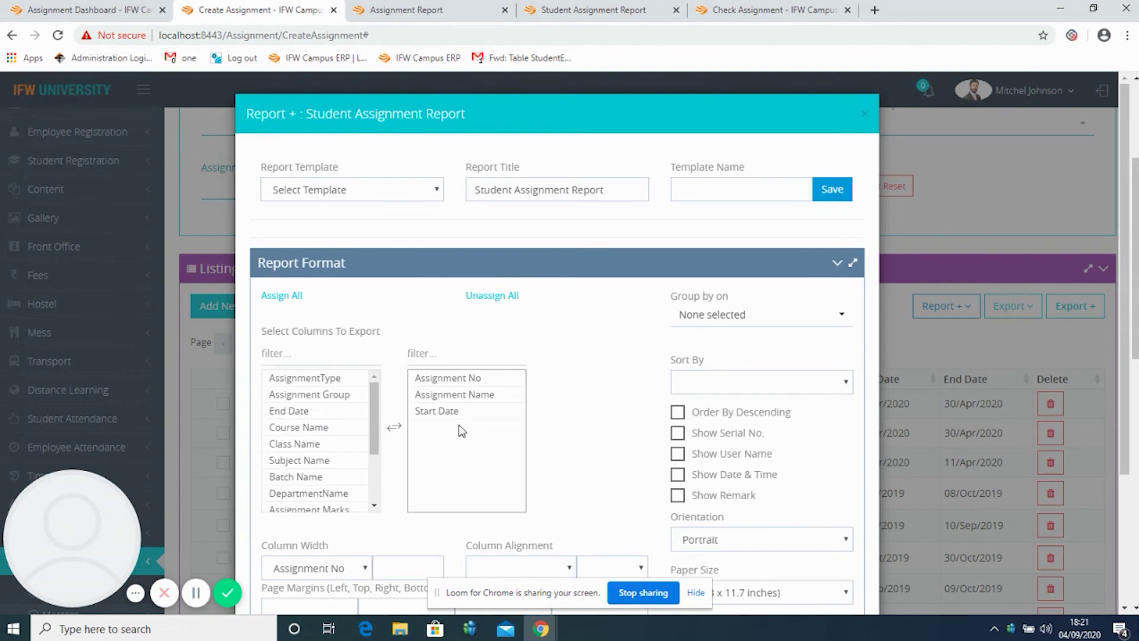
double_click(323, 413)
double_click(324, 447)
double_click(324, 477)
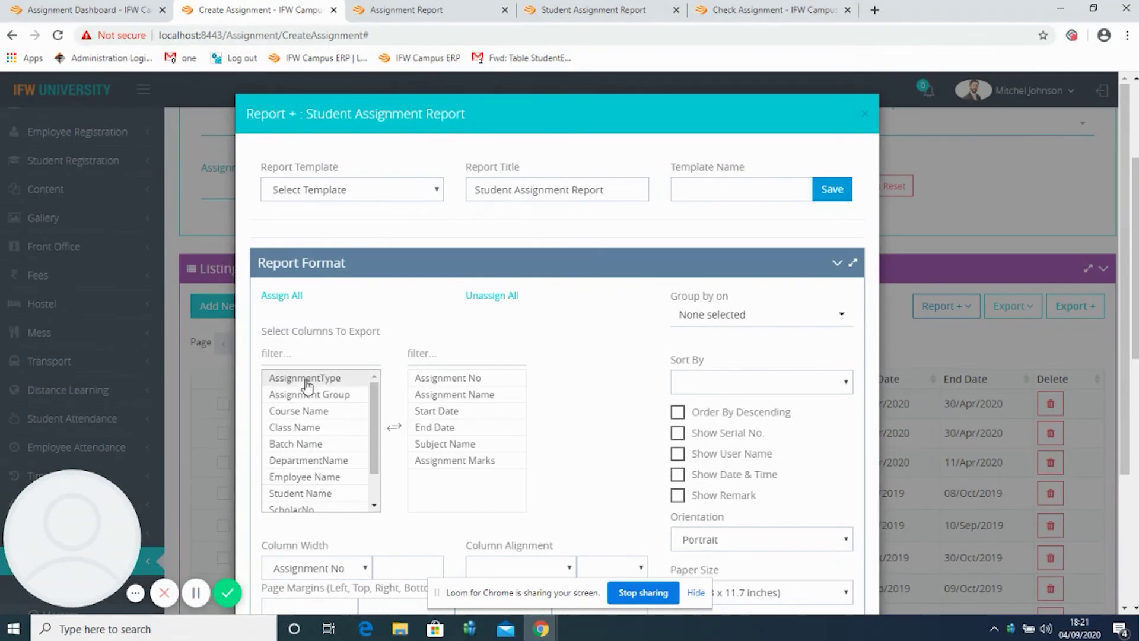
Assign all available columns to the Student Assignment Report, export it as a print view, and close the blank page it opens.
click(283, 296)
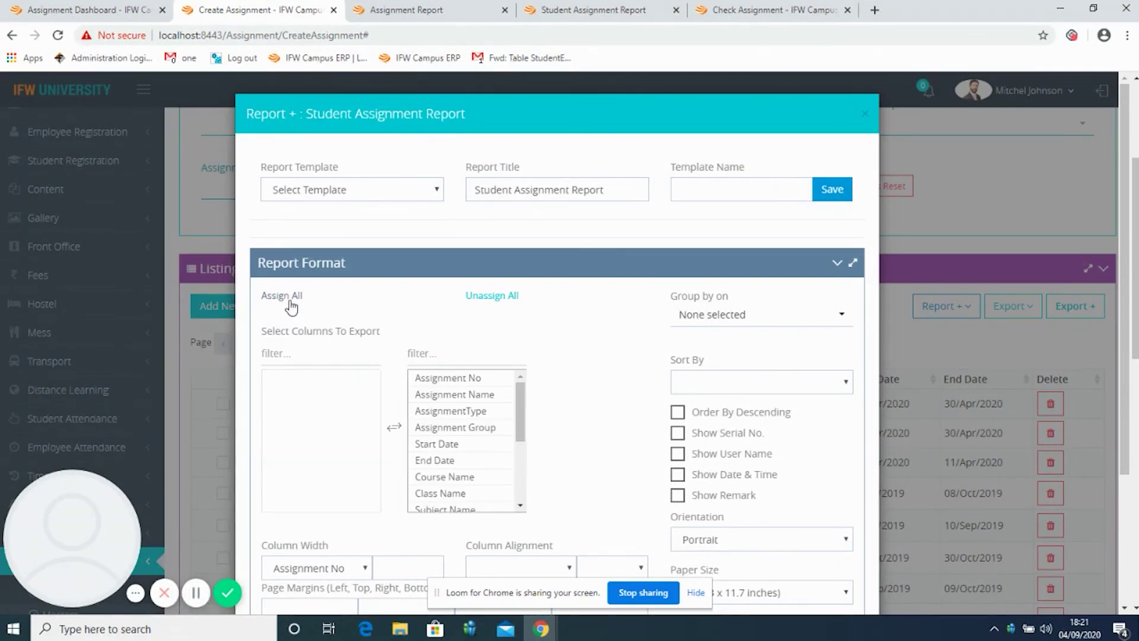
scroll(638, 463, down, 3)
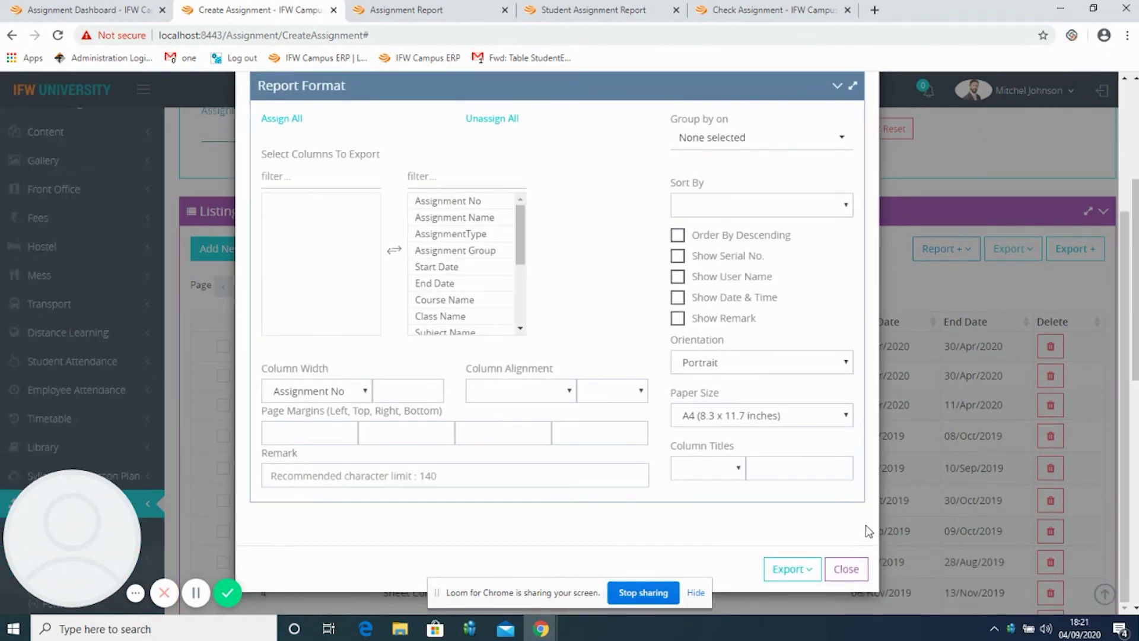
click(779, 571)
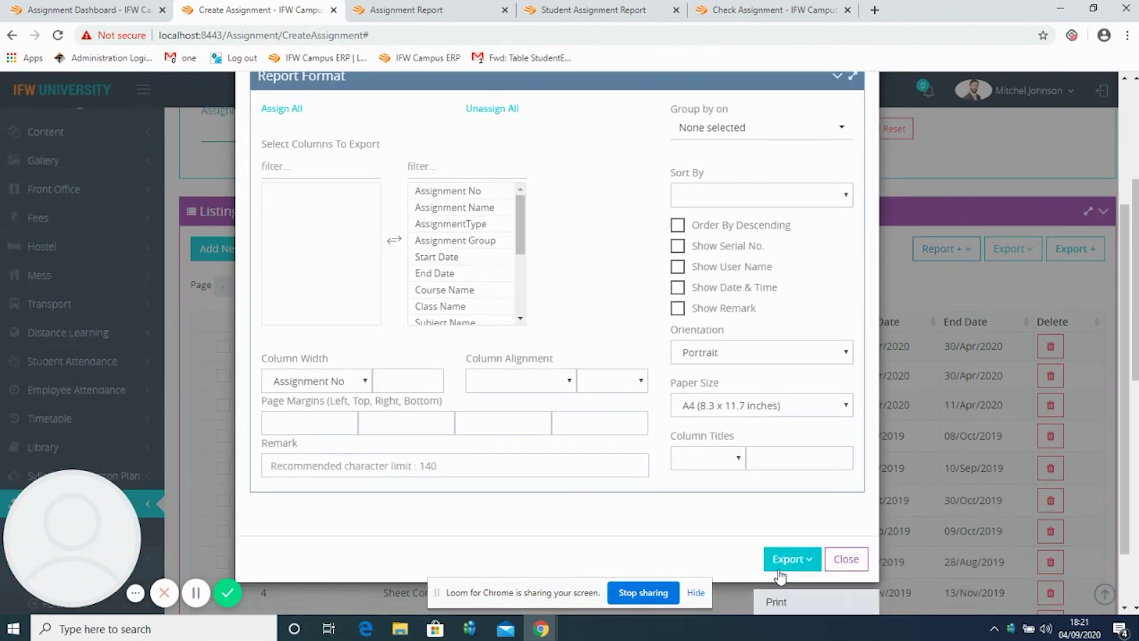
scroll(779, 572, down, 2)
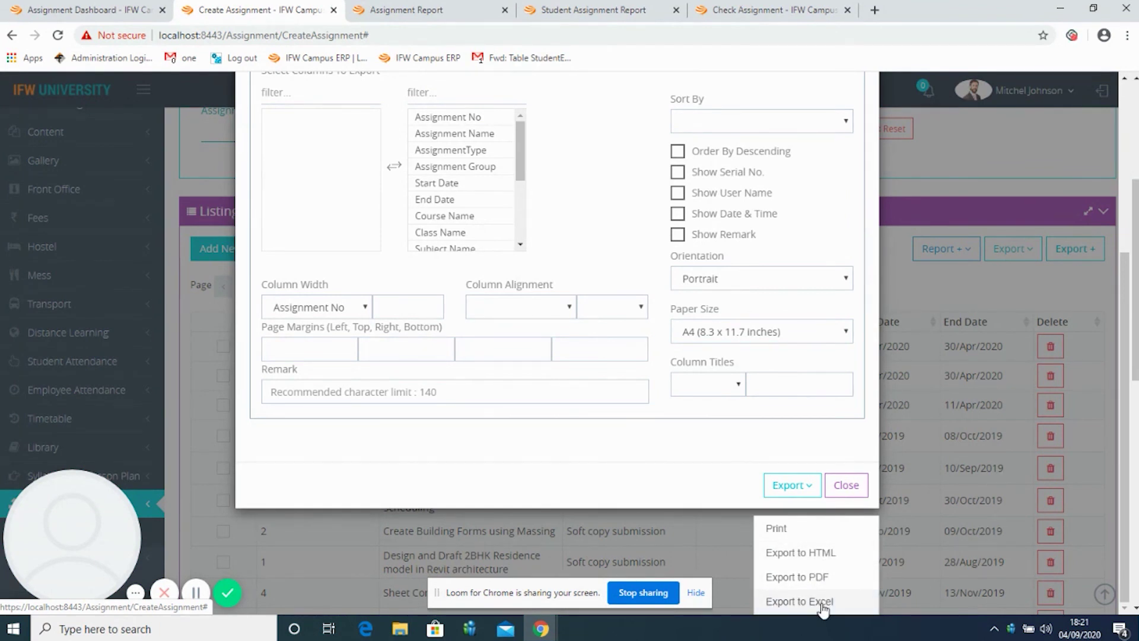
click(779, 530)
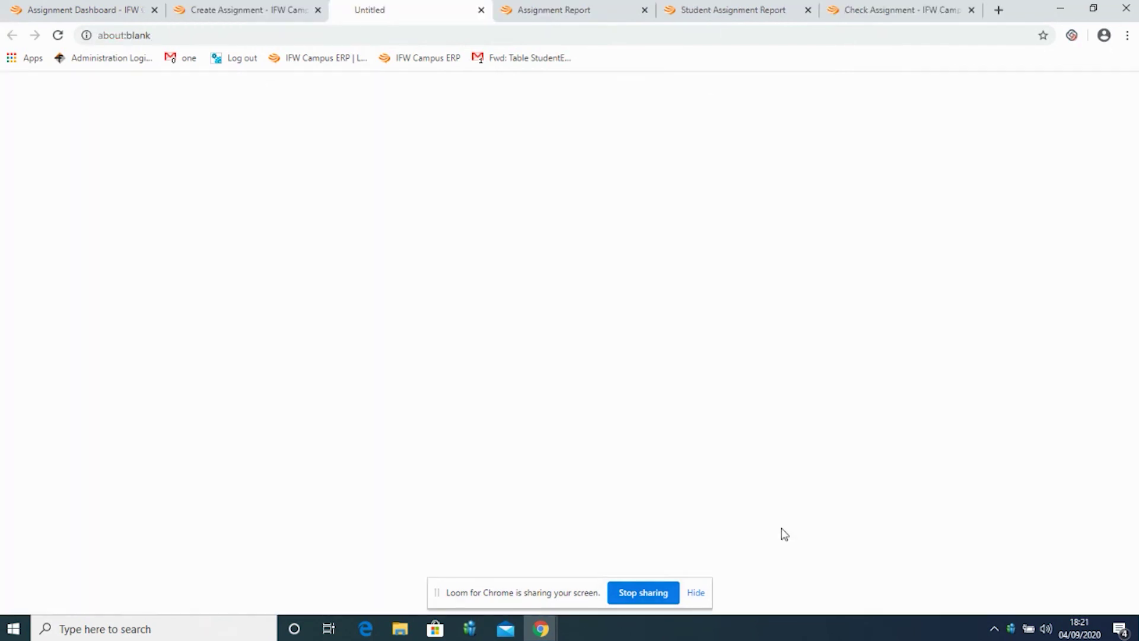
click(481, 11)
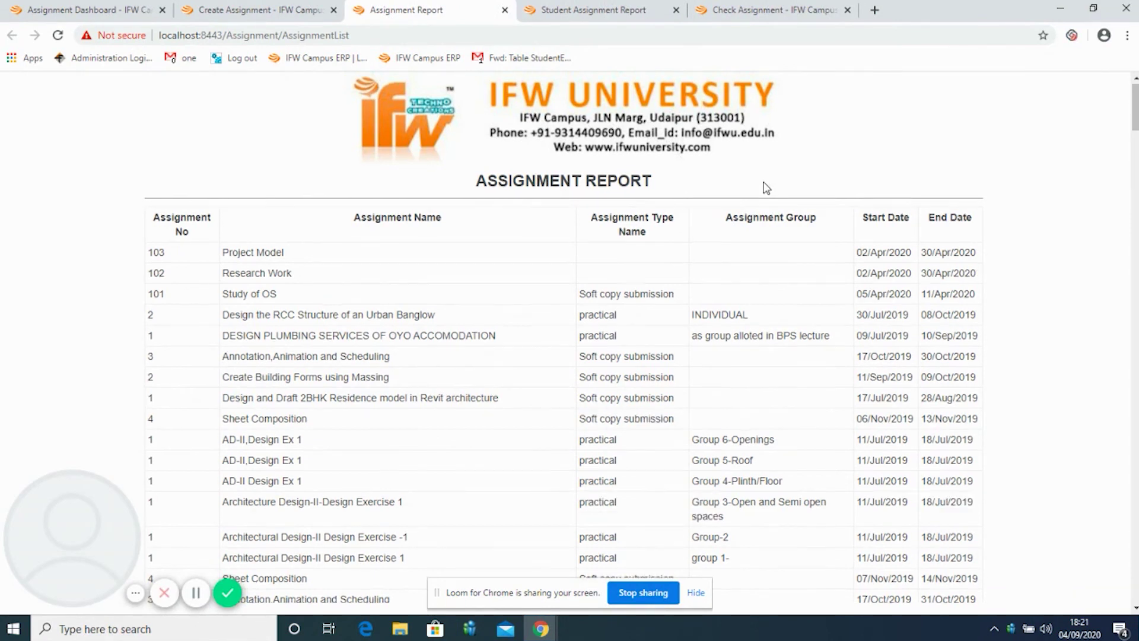
Look over the already generated Assignment Report, covering assignment names, types, groups, and start and end dates.
scroll(766, 188, down, 1)
scroll(765, 188, up, 1)
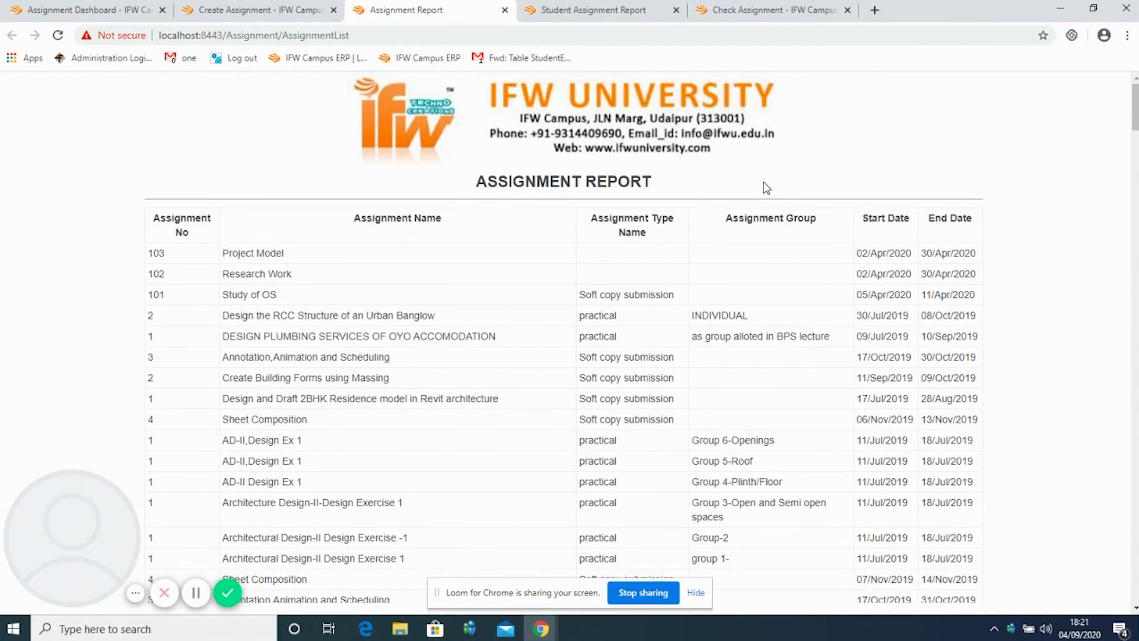
scroll(765, 188, down, 1)
scroll(748, 188, up, 1)
Review the class, subject, marks and employee columns of the generated Student Assignment Report, and return to the Assignment Dashboard.
click(584, 10)
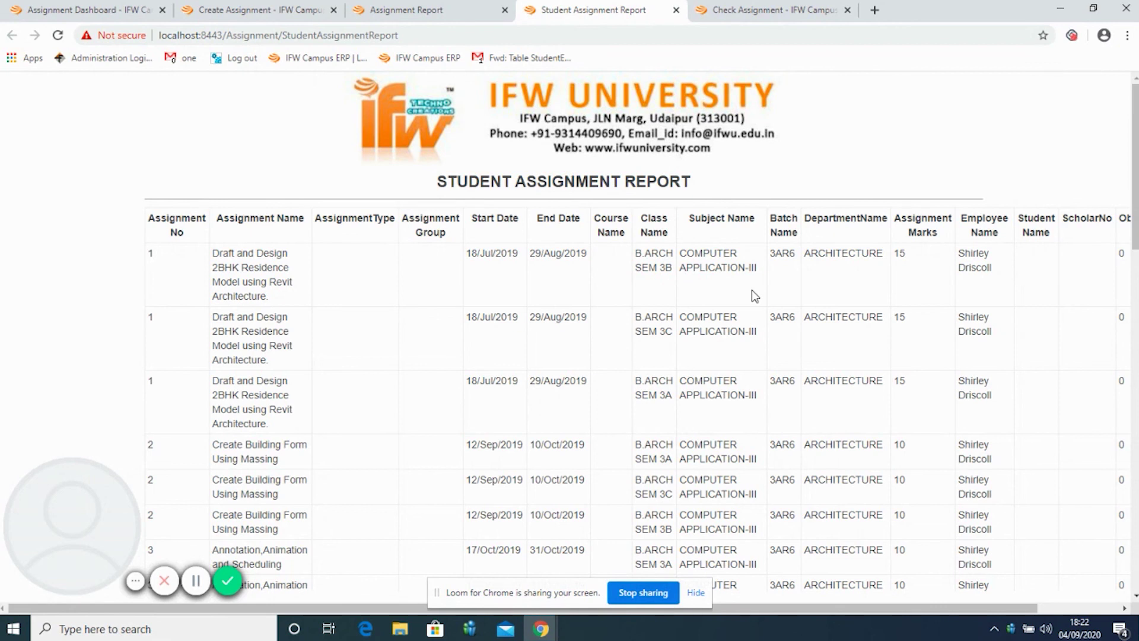
scroll(752, 291, down, 1)
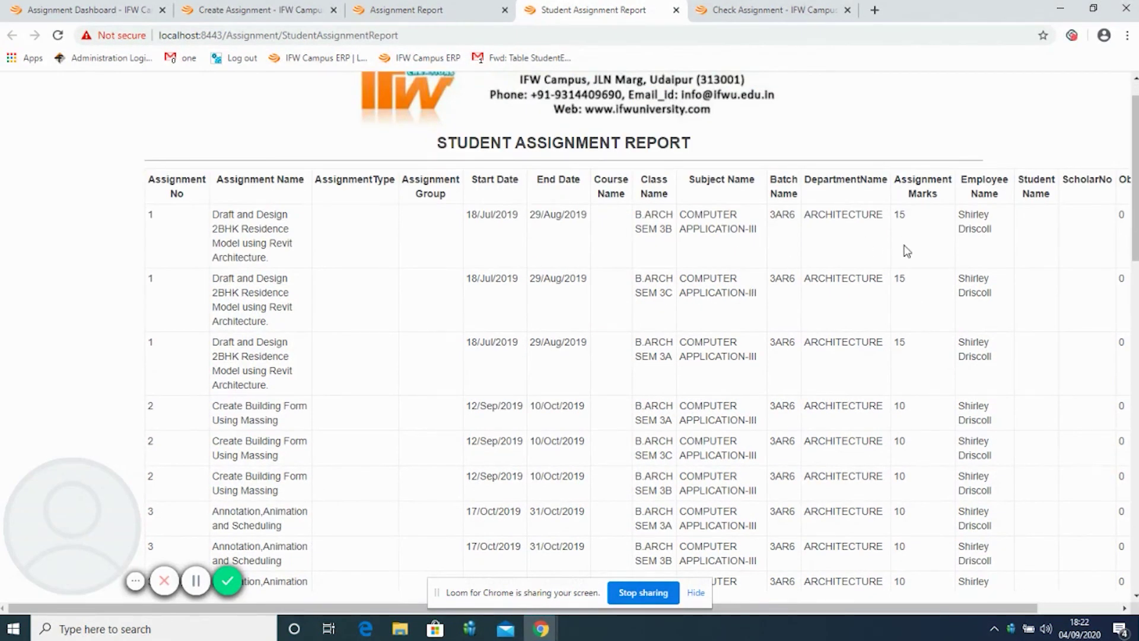
scroll(920, 326, down, 3)
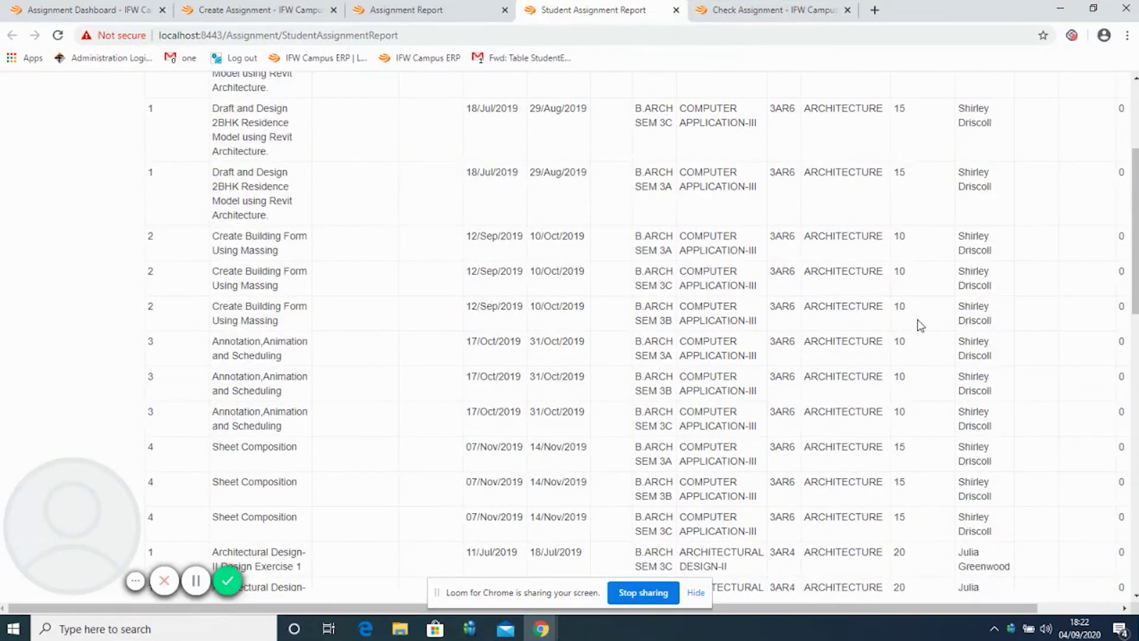
scroll(920, 326, up, 4)
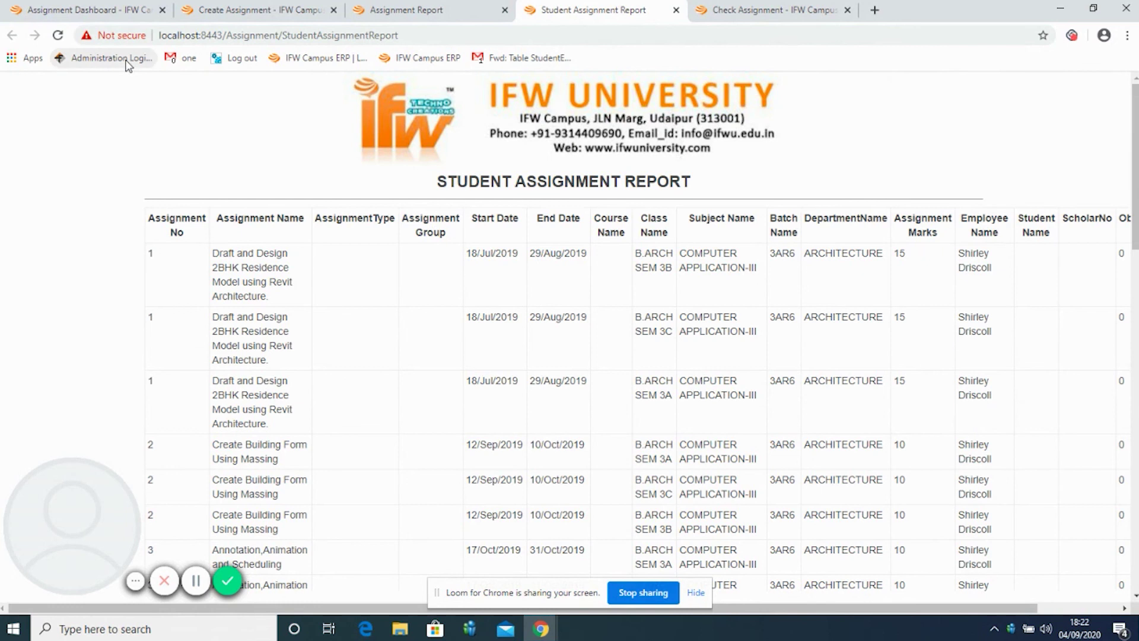
click(103, 5)
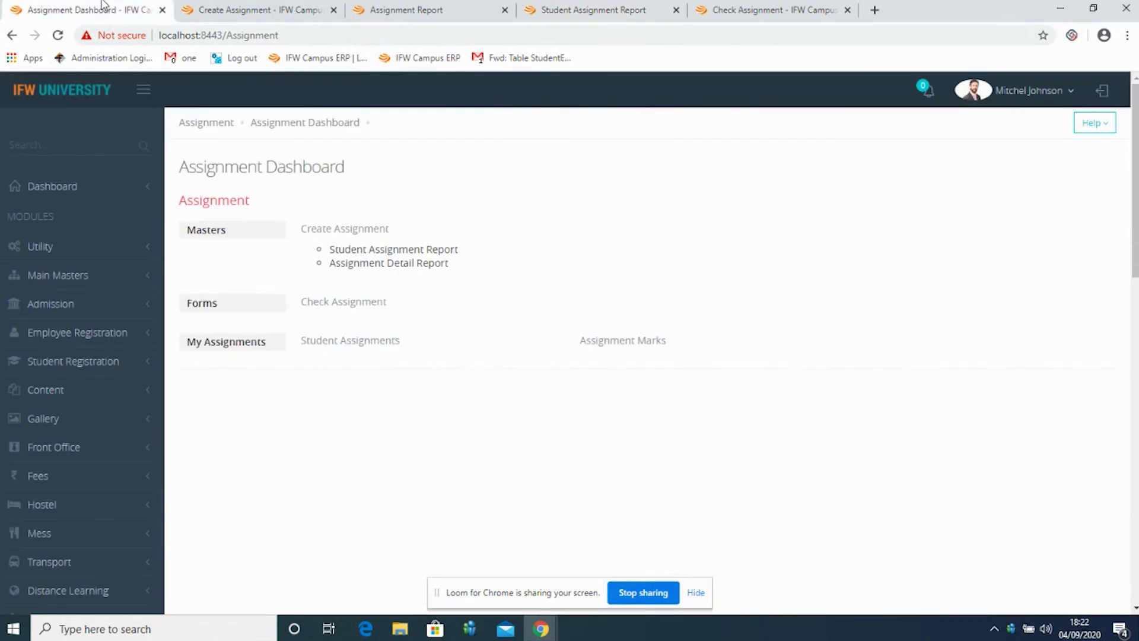